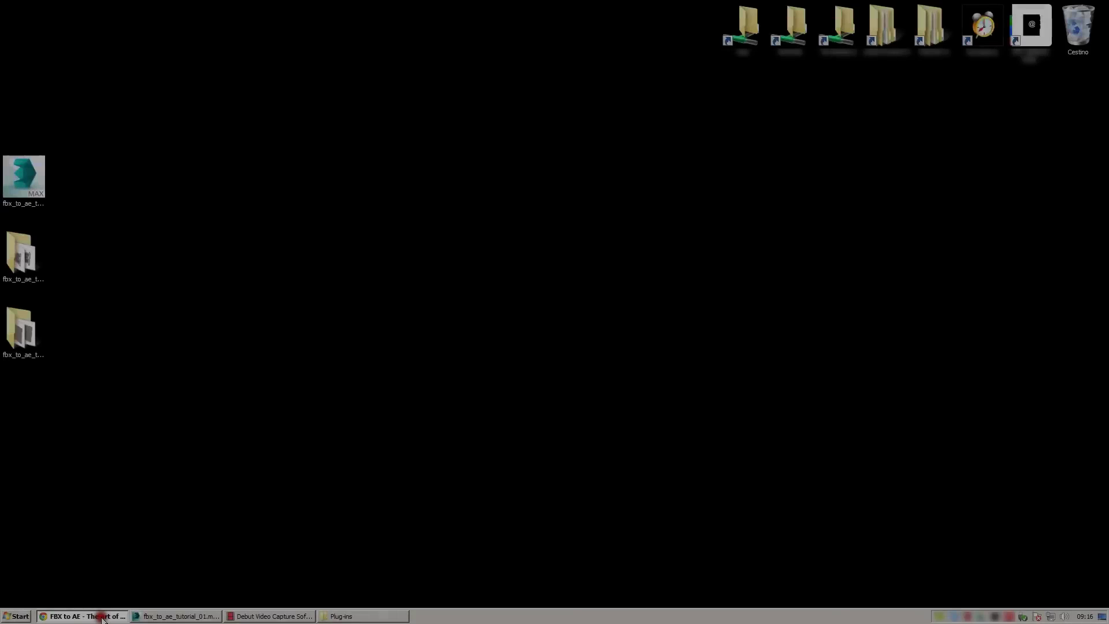
Step: Download FBX_to_AE.zip from the timecore.org plugin page and minimize Chrome
{"action": "left_click", "coordinate": [102, 619]}
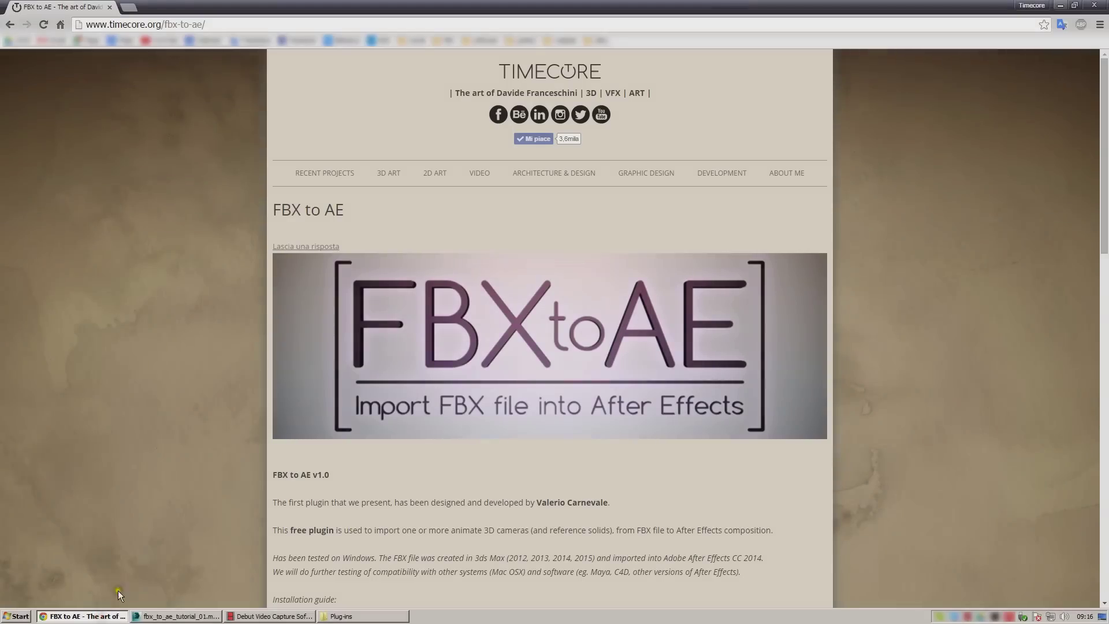
{"action": "scroll", "coordinate": [200, 450], "scroll_direction": "down", "scroll_amount": 5}
{"action": "scroll", "coordinate": [200, 449], "scroll_direction": "down", "scroll_amount": 1}
{"action": "left_click", "coordinate": [349, 267]}
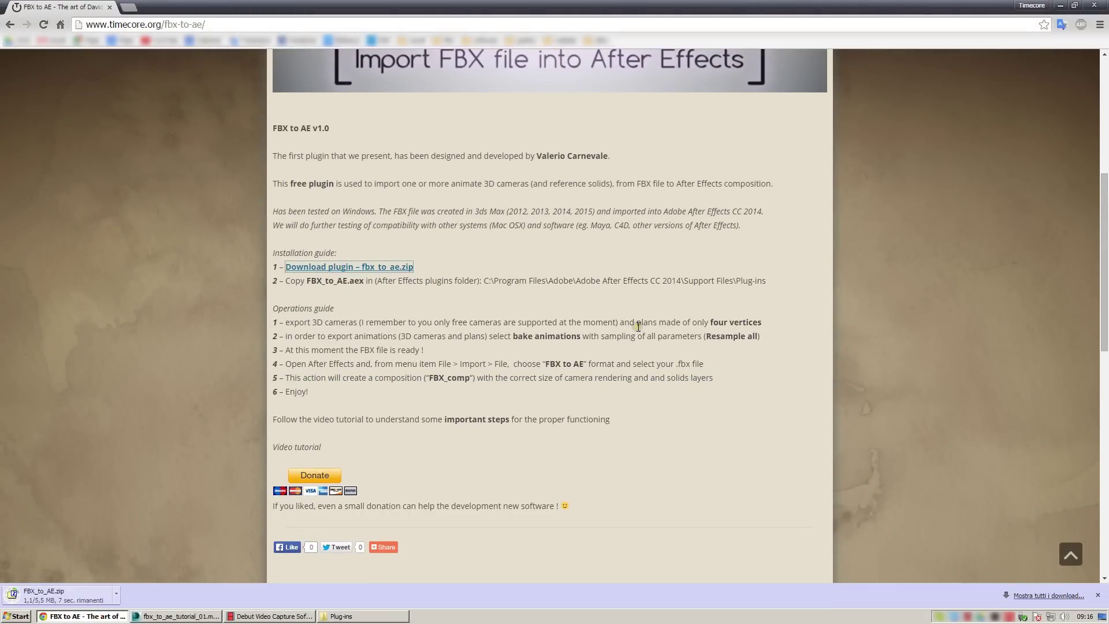
{"action": "left_click", "coordinate": [1061, 7]}
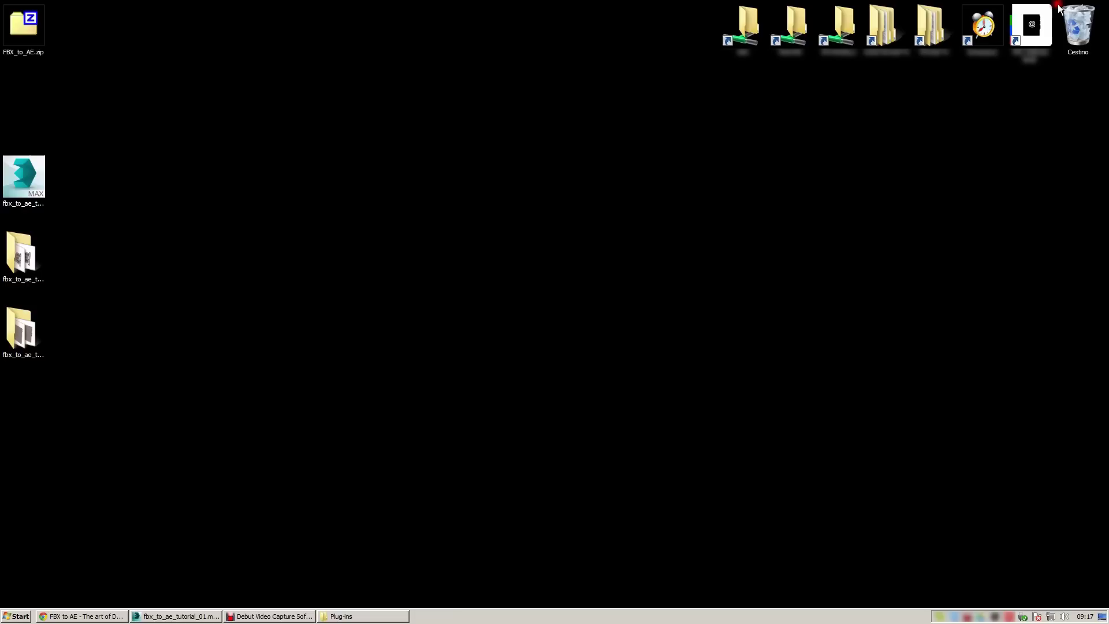
Step: Extract FBX_to_AE.zip with 7-Zip 'Estrai qui' and delete the zip to the recycle bin
{"action": "right_click", "coordinate": [35, 30]}
{"action": "mouse_move", "coordinate": [56, 46]}
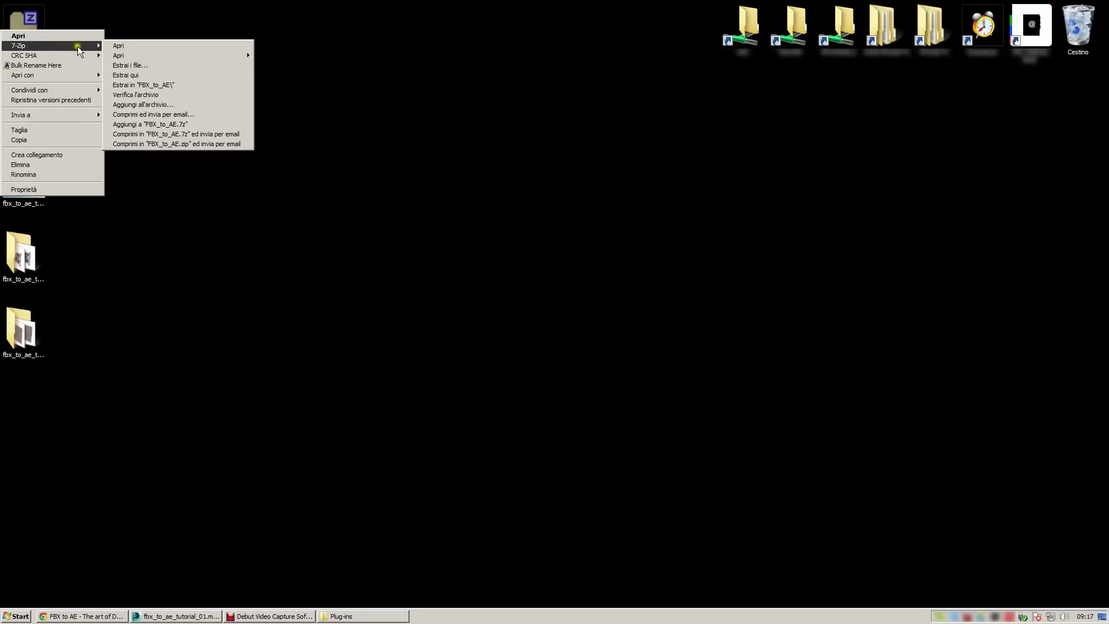
{"action": "left_click", "coordinate": [133, 76]}
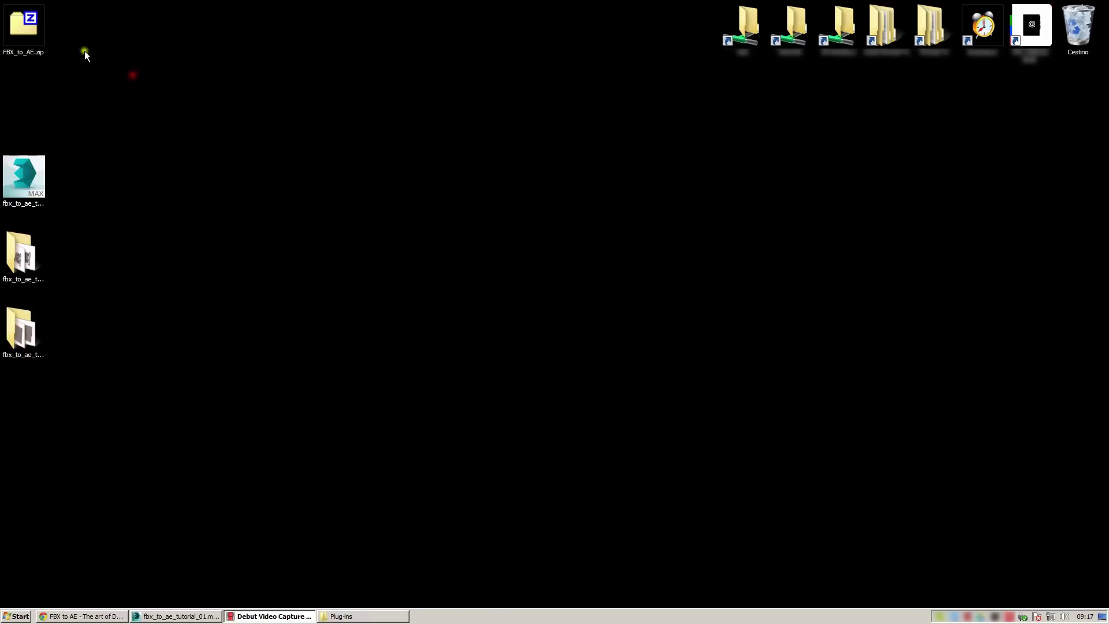
{"action": "right_click", "coordinate": [31, 24]}
{"action": "left_click", "coordinate": [50, 160]}
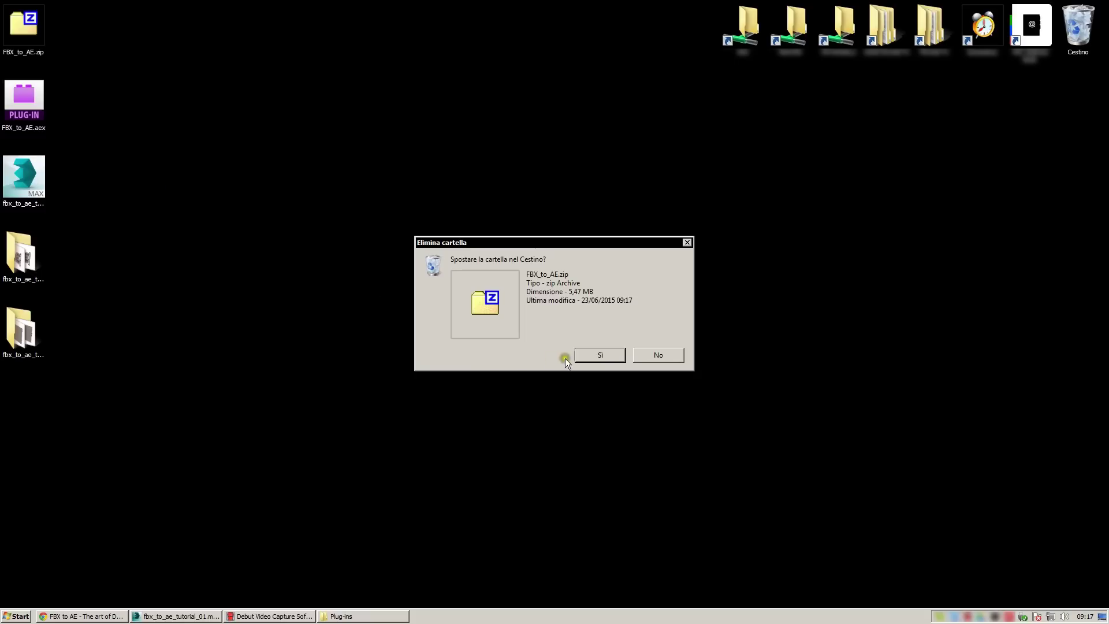
{"action": "left_click", "coordinate": [581, 358]}
Step: Move FBX_to_AE.aex into the After Effects CC 2014 Plug-ins folder and close that window
{"action": "left_click", "coordinate": [340, 617]}
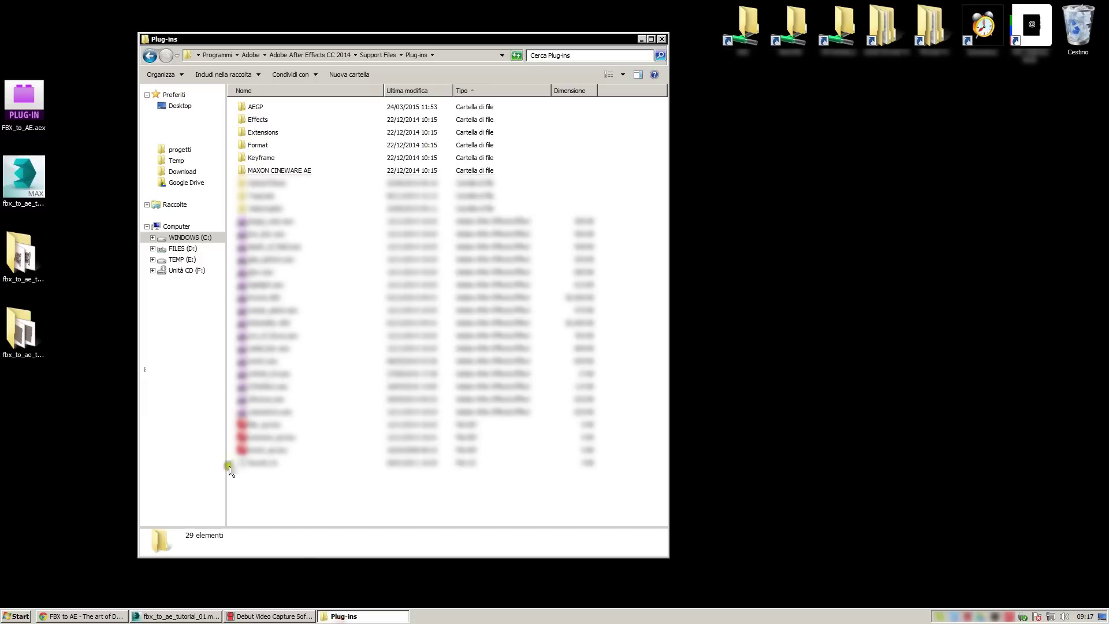
{"action": "left_click", "coordinate": [23, 107]}
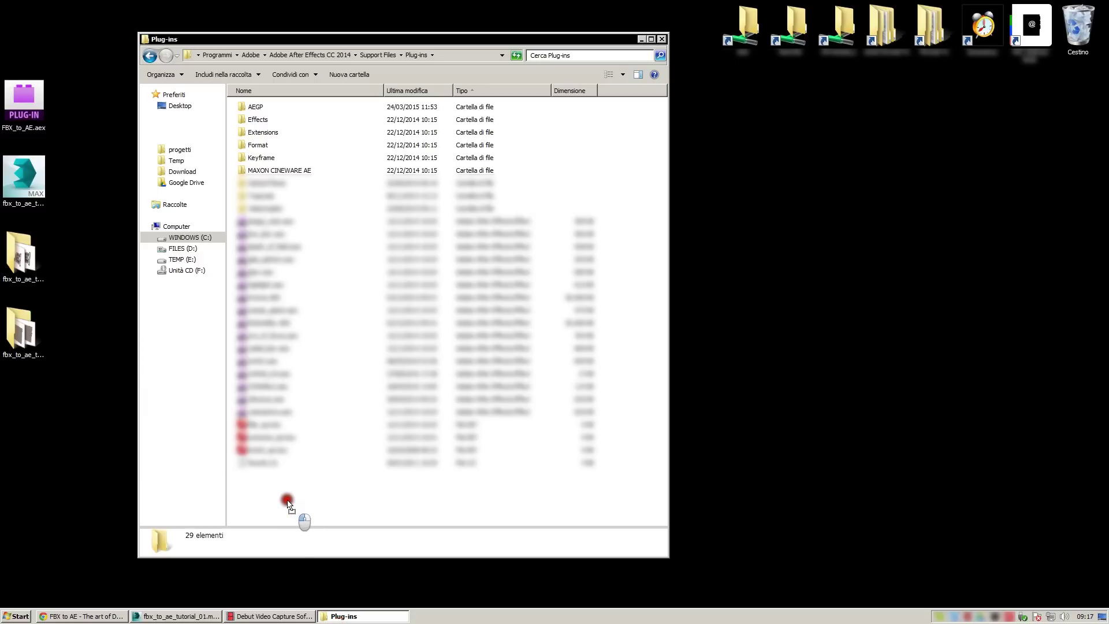
{"action": "left_click_drag", "start_coordinate": [24, 107], "coordinate": [289, 504]}
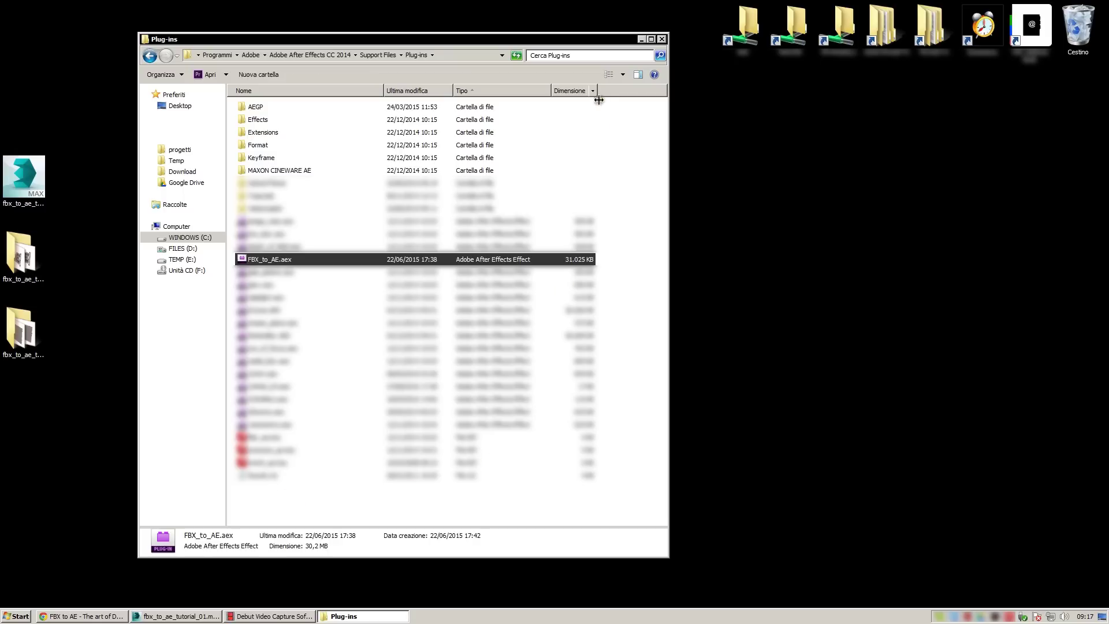
{"action": "left_click", "coordinate": [663, 39]}
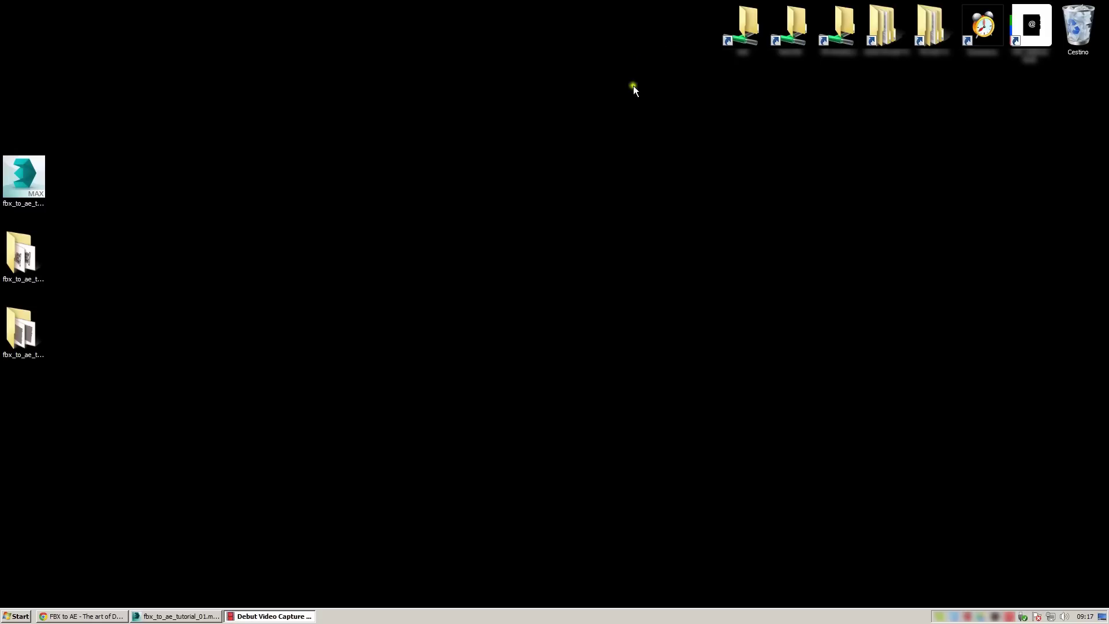
Step: Play and scrub the camera animation in the Perspective view of fbx_to_ae_tutorial_01.max
{"action": "left_click", "coordinate": [198, 620]}
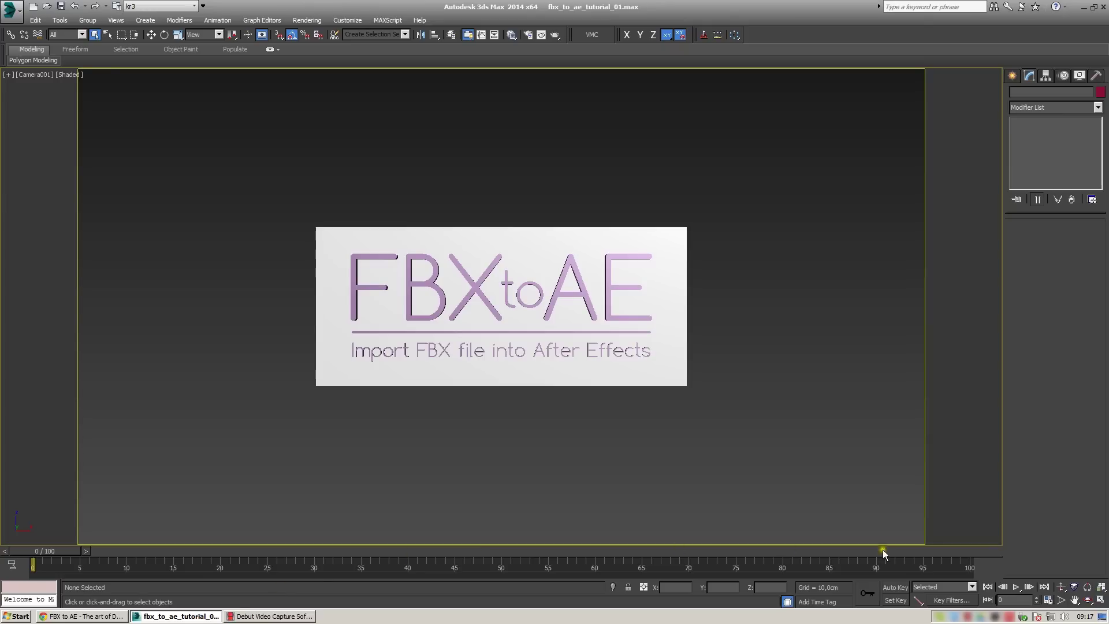
{"action": "left_click", "coordinate": [1013, 587]}
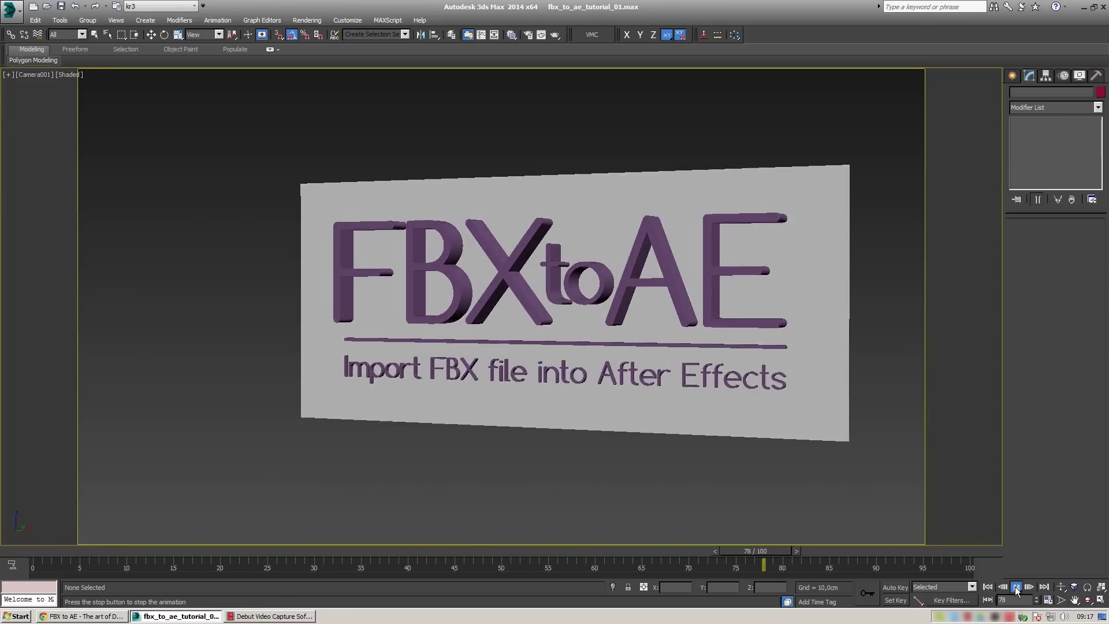
{"action": "left_click", "coordinate": [1014, 587]}
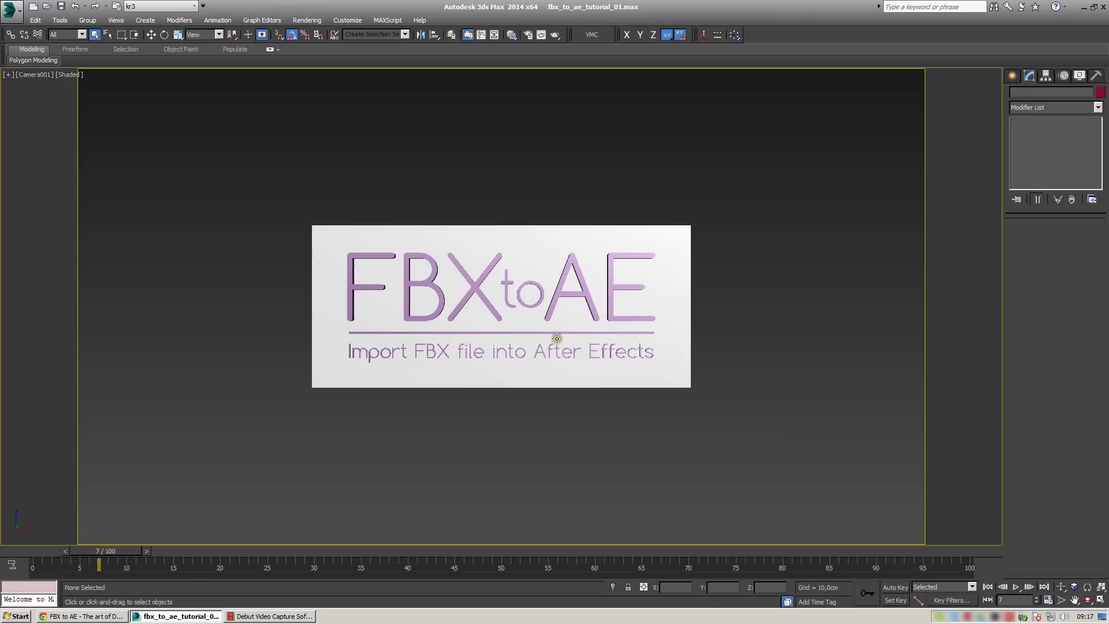
{"action": "key", "text": "p"}
{"action": "scroll", "coordinate": [552, 336], "scroll_direction": "down", "scroll_amount": 5}
{"action": "left_click_drag", "start_coordinate": [551, 336], "coordinate": [560, 377]}
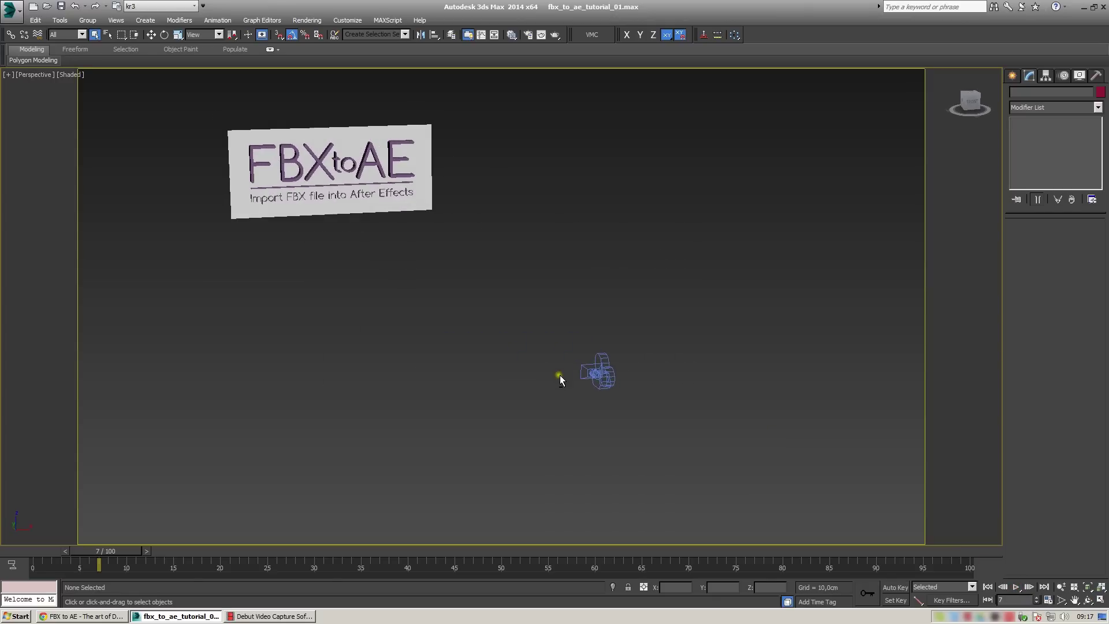
{"action": "left_click", "coordinate": [582, 372]}
{"action": "mouse_move", "coordinate": [85, 550]}
{"action": "left_mouse_down"}
{"action": "mouse_move", "coordinate": [786, 607]}
{"action": "mouse_move", "coordinate": [26, 561]}
{"action": "left_mouse_up"}
{"action": "left_click_drag", "start_coordinate": [476, 337], "coordinate": [664, 389]}
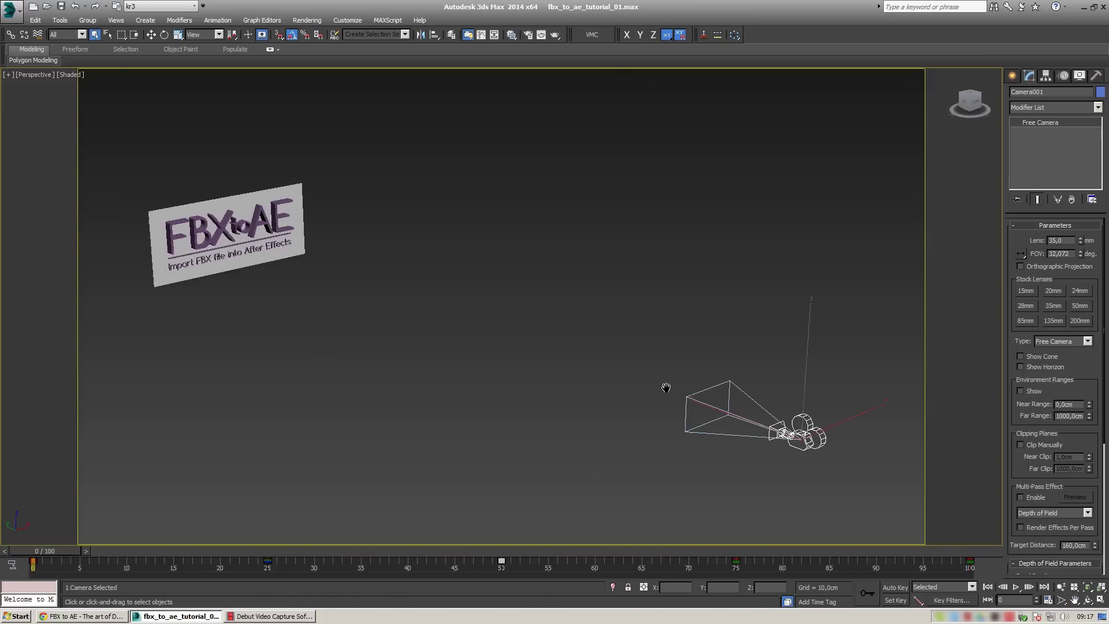
Step: Select the FBXtoAE plane, with edged faces shown, together with the camera
{"action": "left_click", "coordinate": [295, 191]}
{"action": "key", "text": "F4"}
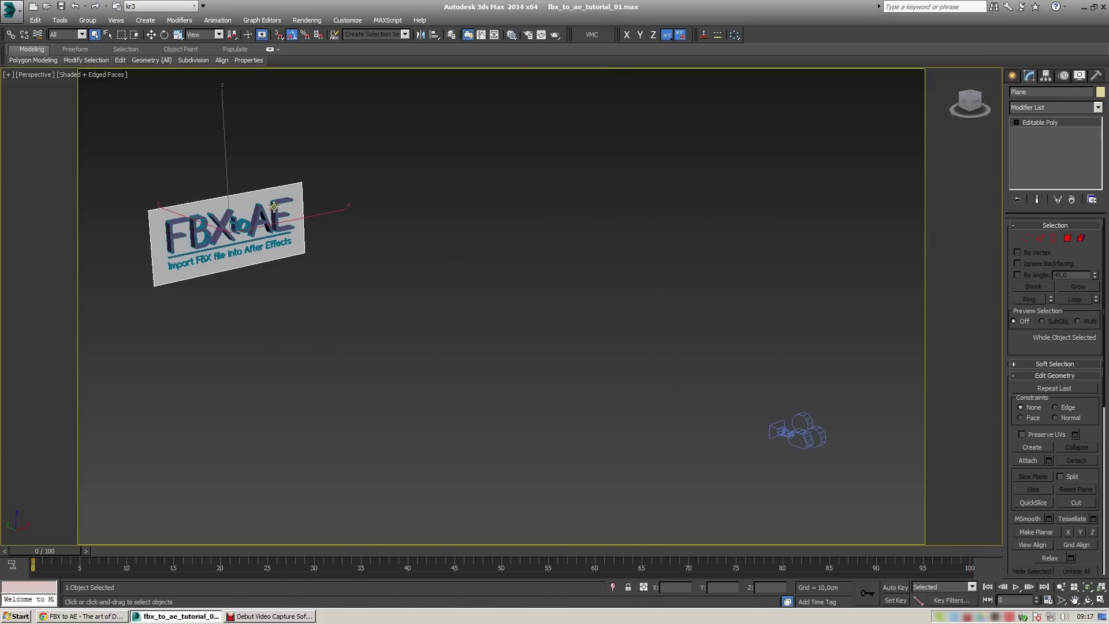
{"action": "left_click", "coordinate": [275, 207]}
{"action": "left_click", "coordinate": [295, 189]}
{"action": "left_click", "coordinate": [804, 436]}
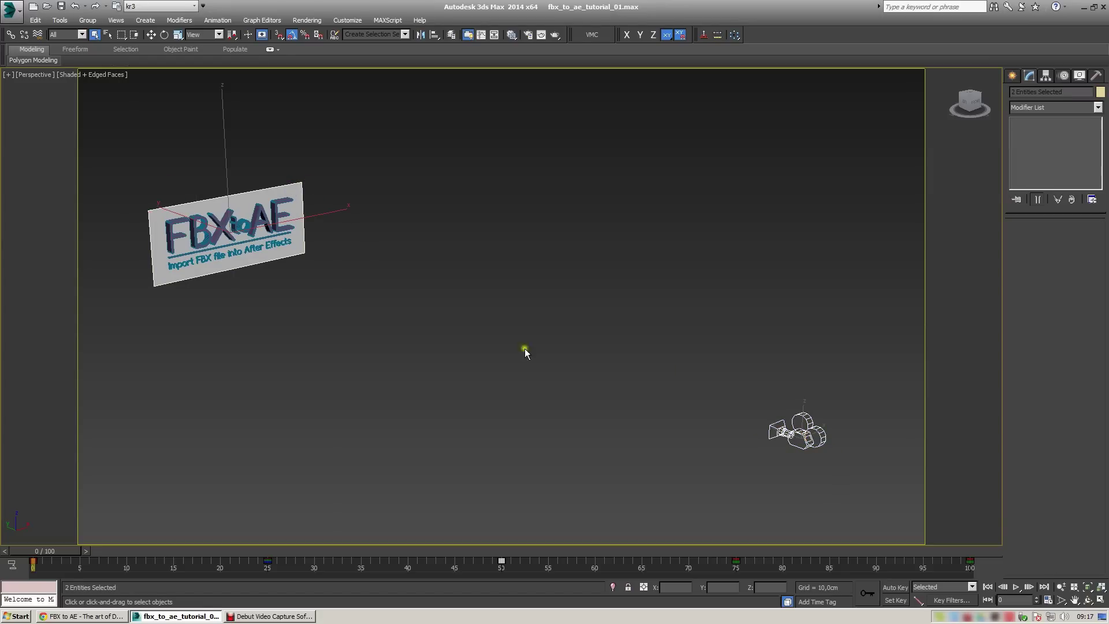
Step: Export the selection as FBX 'fbx to ae' on the Desktop with Bake Animation enabled for frames 0–100
{"action": "left_click", "coordinate": [10, 9]}
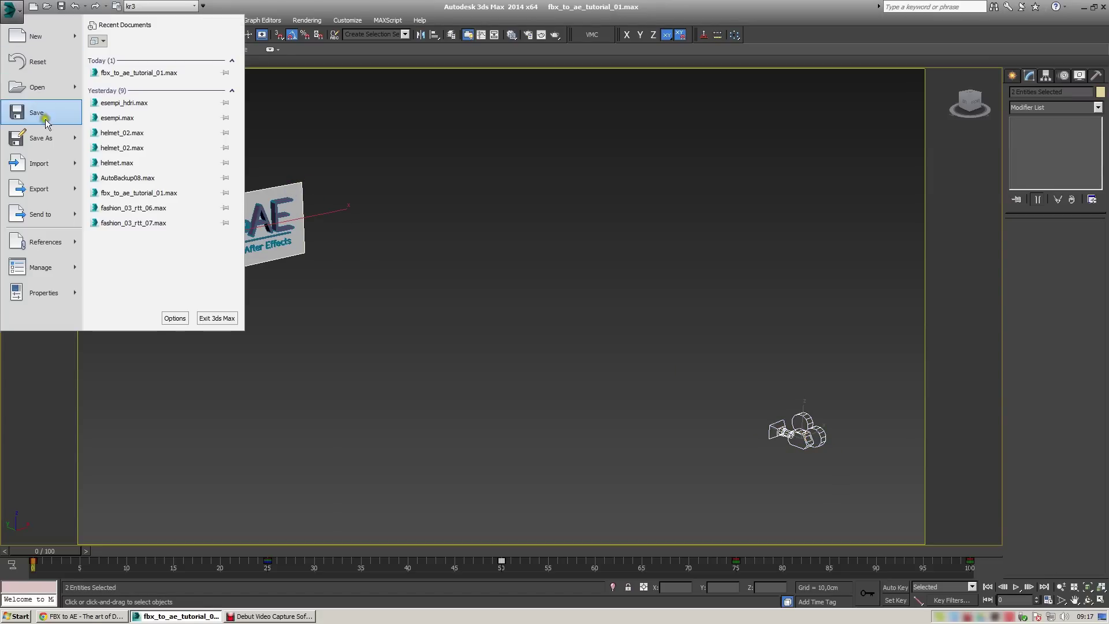
{"action": "mouse_move", "coordinate": [52, 188]}
{"action": "left_click", "coordinate": [144, 90]}
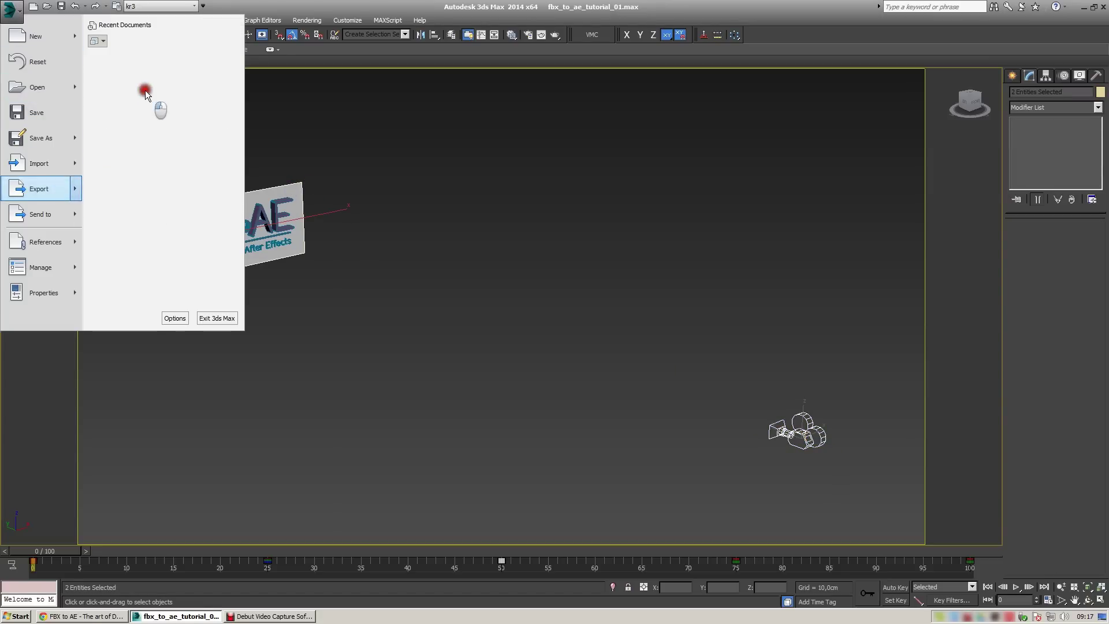
{"action": "type", "text": "f"}
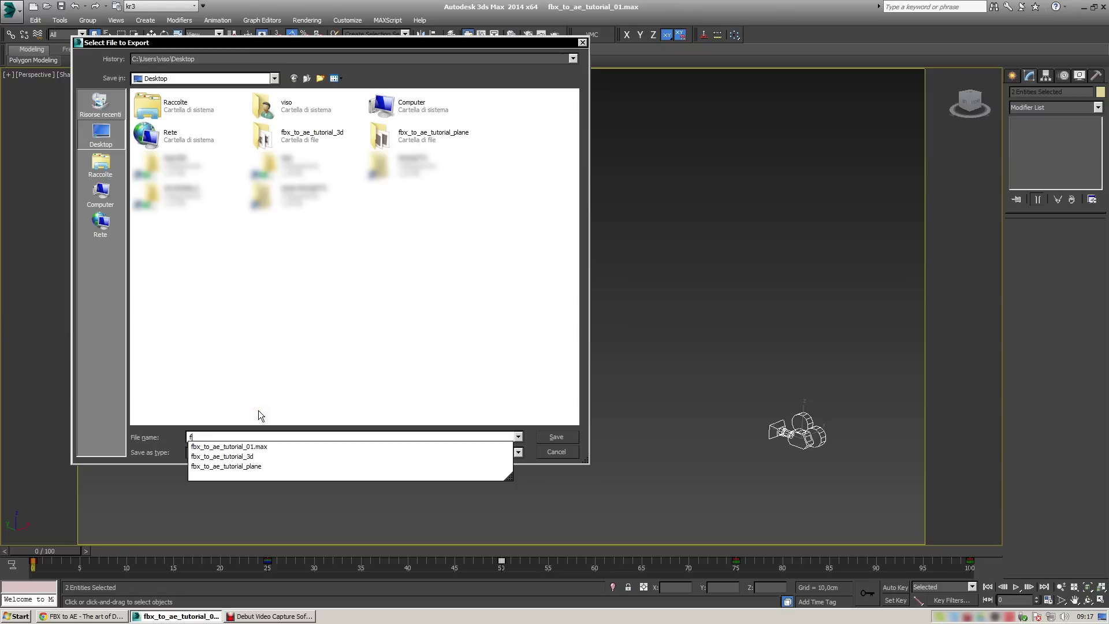
{"action": "type", "text": "bx to ae"}
{"action": "left_click", "coordinate": [557, 438]}
{"action": "left_click", "coordinate": [504, 124]}
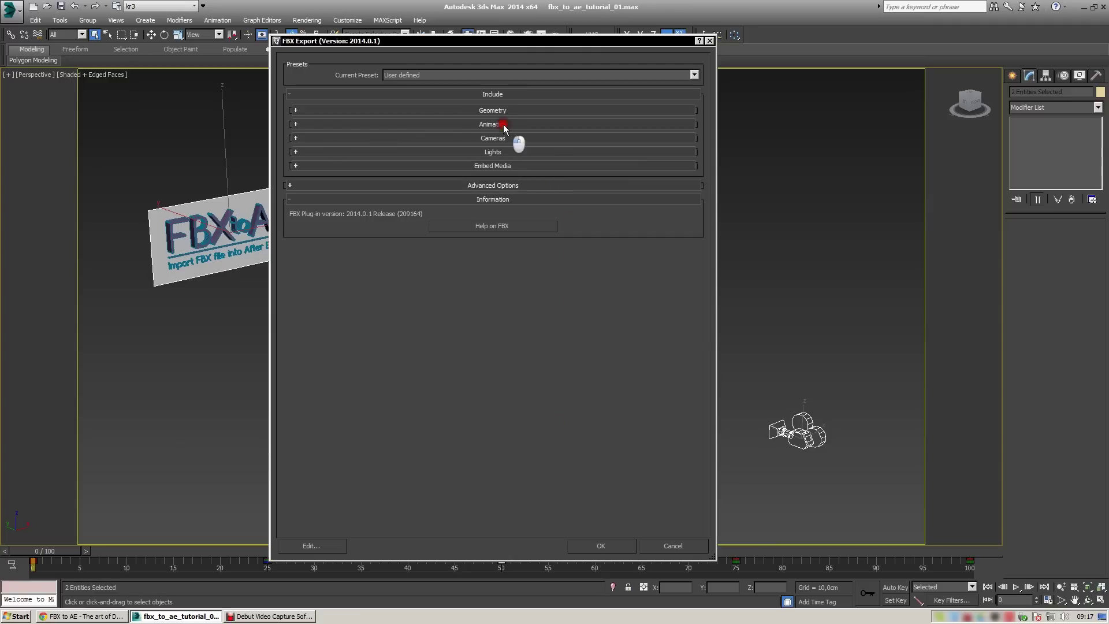
{"action": "left_click", "coordinate": [500, 167]}
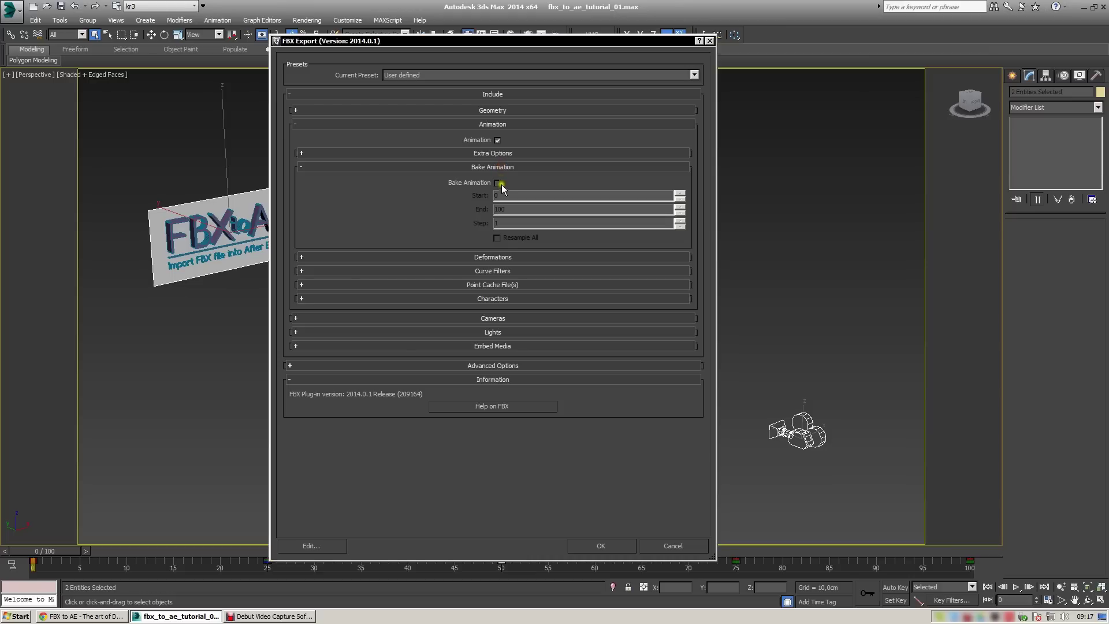
{"action": "left_click", "coordinate": [497, 183]}
{"action": "left_click", "coordinate": [609, 549]}
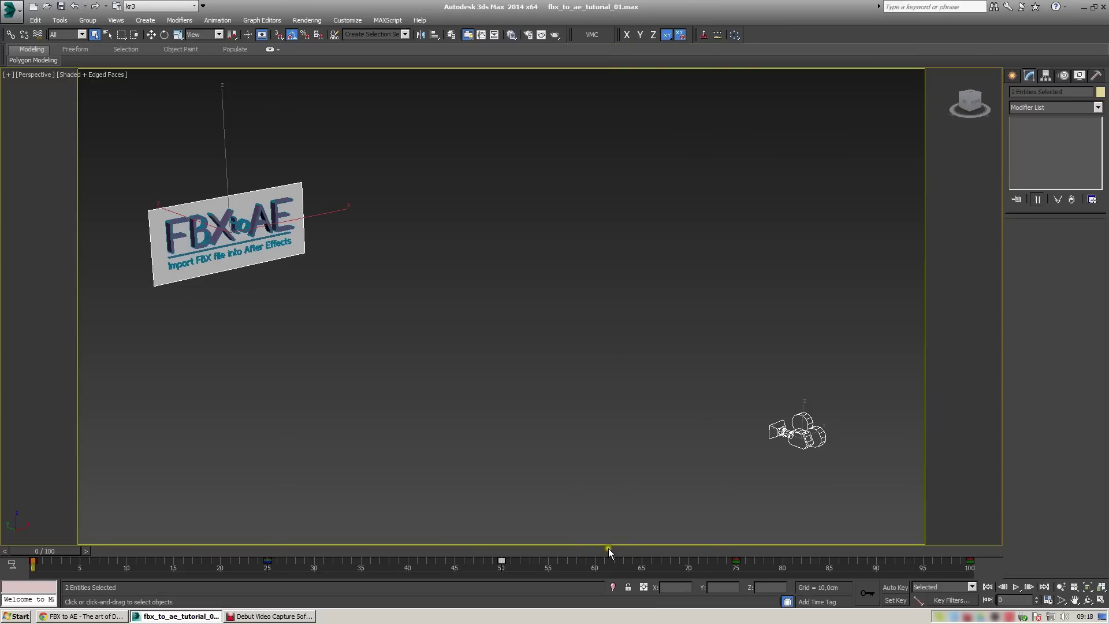
Step: Put fbx to ae.FBX beside the 3ds Max scene file on the desktop and launch After Effects CC 2014
{"action": "left_click", "coordinate": [1084, 8]}
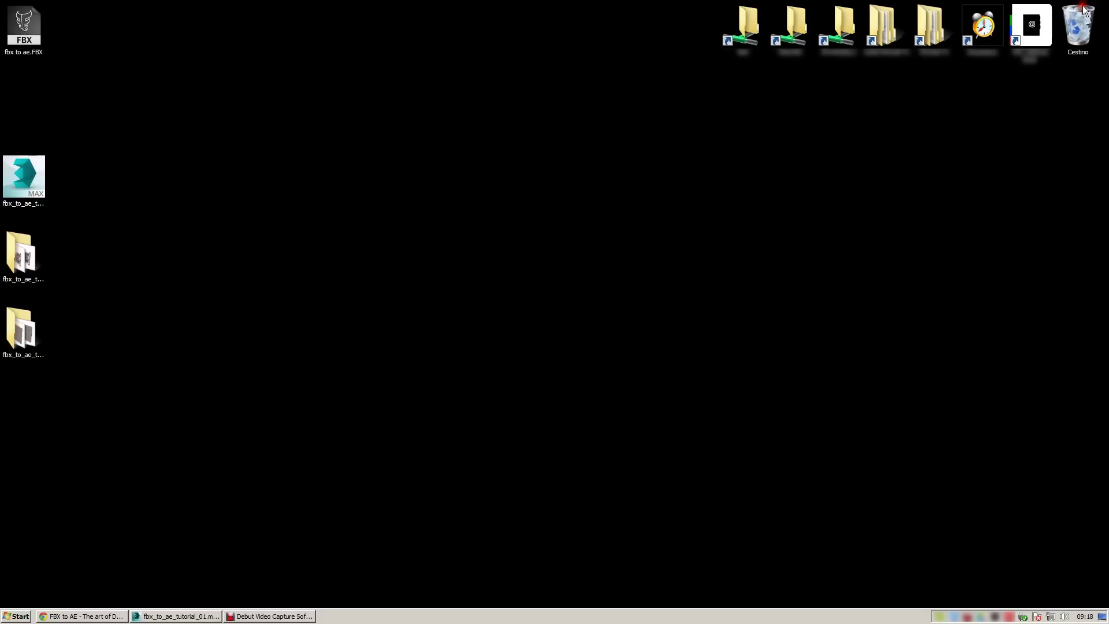
{"action": "left_click_drag", "start_coordinate": [8, 22], "coordinate": [103, 177]}
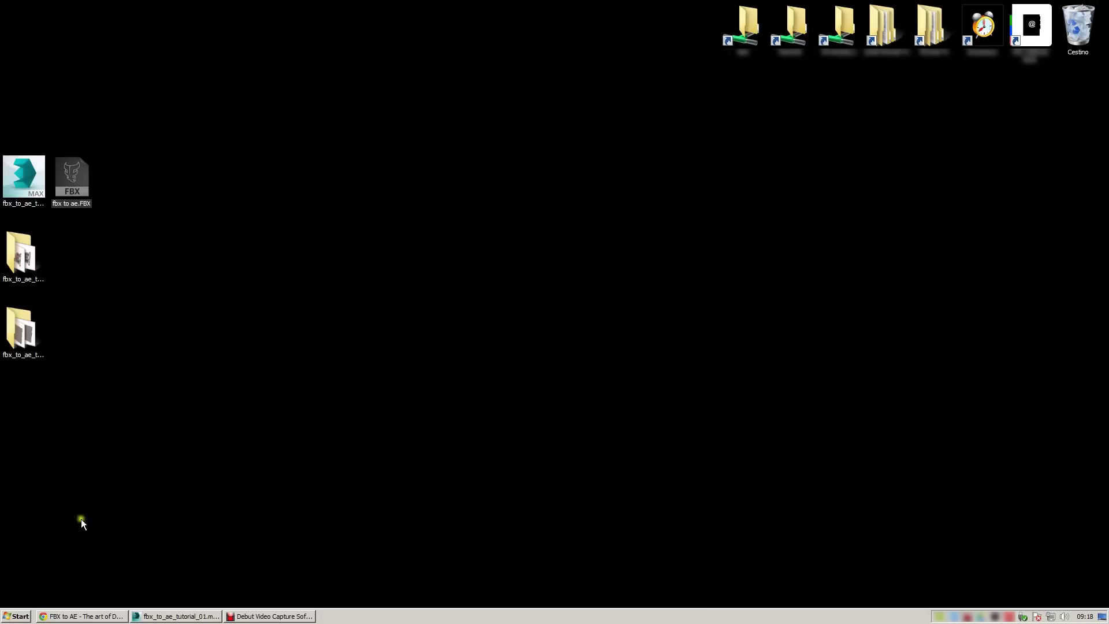
{"action": "left_click", "coordinate": [7, 617]}
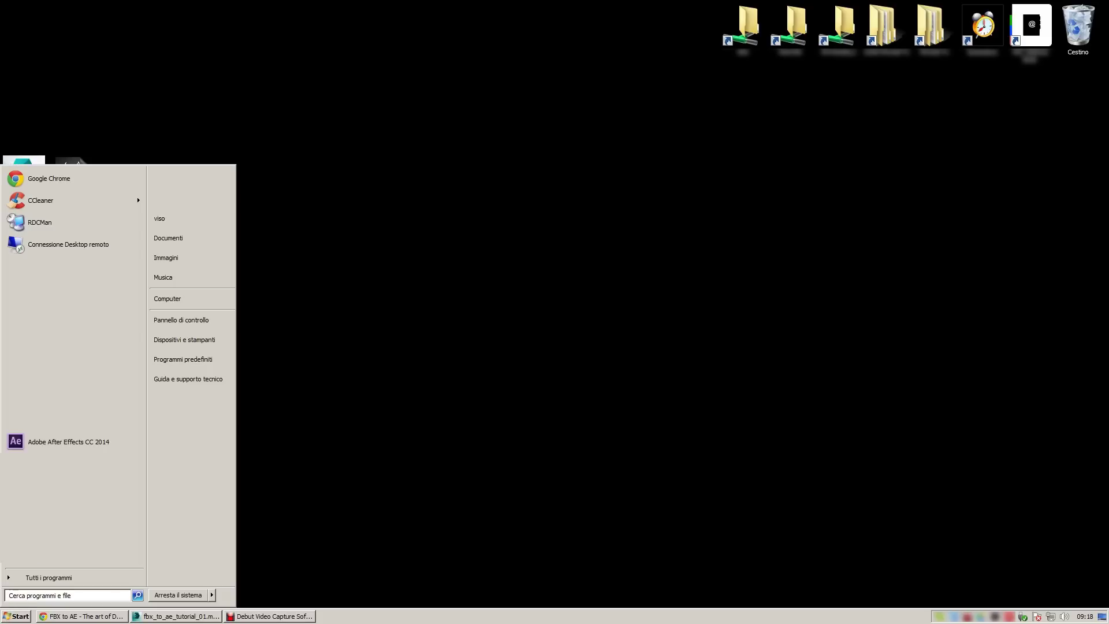
{"action": "left_click", "coordinate": [44, 445]}
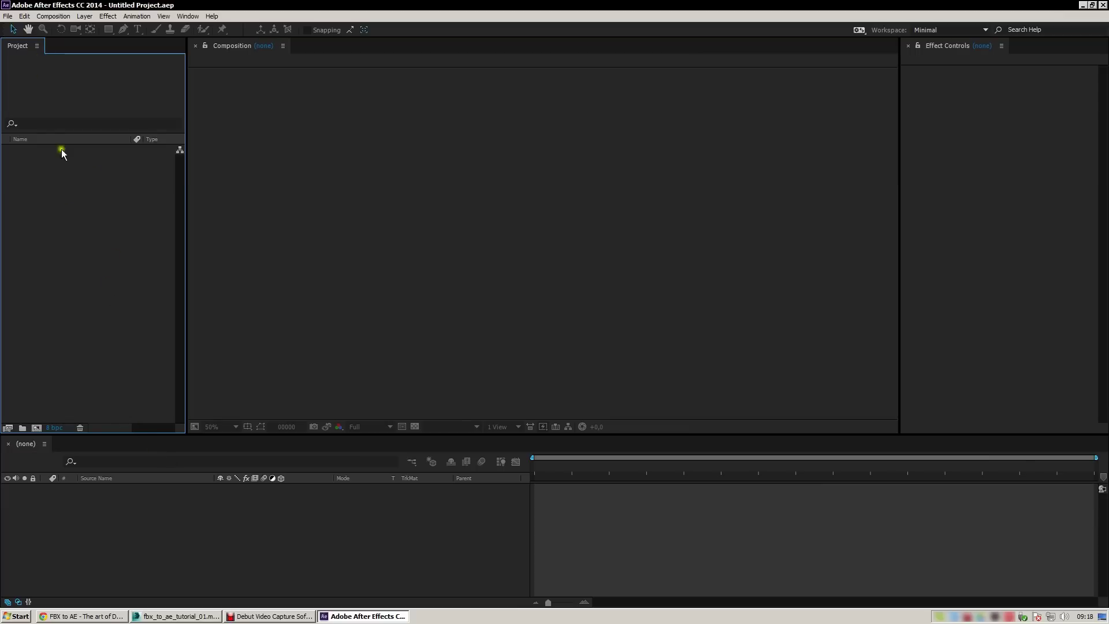
Step: In Import File, browse to the Desktop, filter to FBX to AE (*.fbx), and select fbx to ae.FBX
{"action": "right_click", "coordinate": [67, 231]}
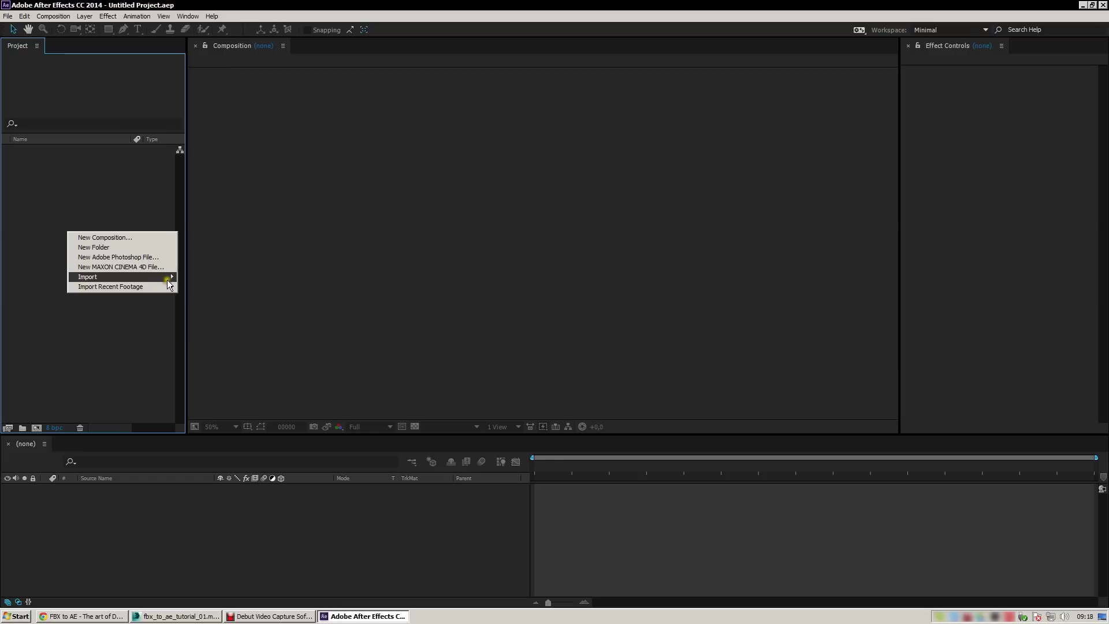
{"action": "left_click", "coordinate": [200, 277]}
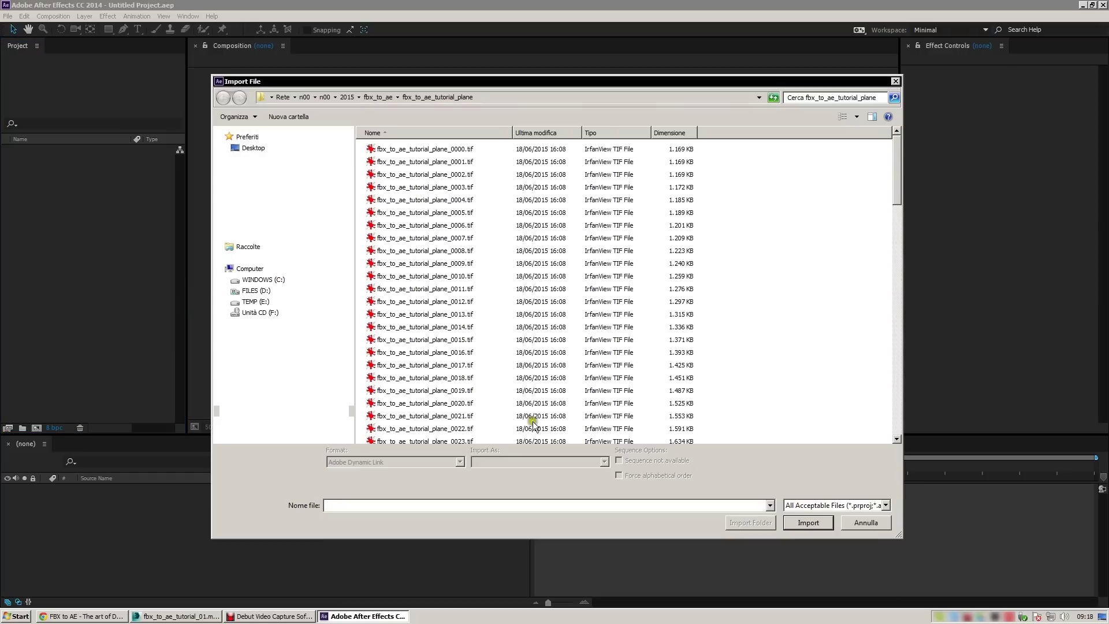
{"action": "left_click", "coordinate": [252, 147]}
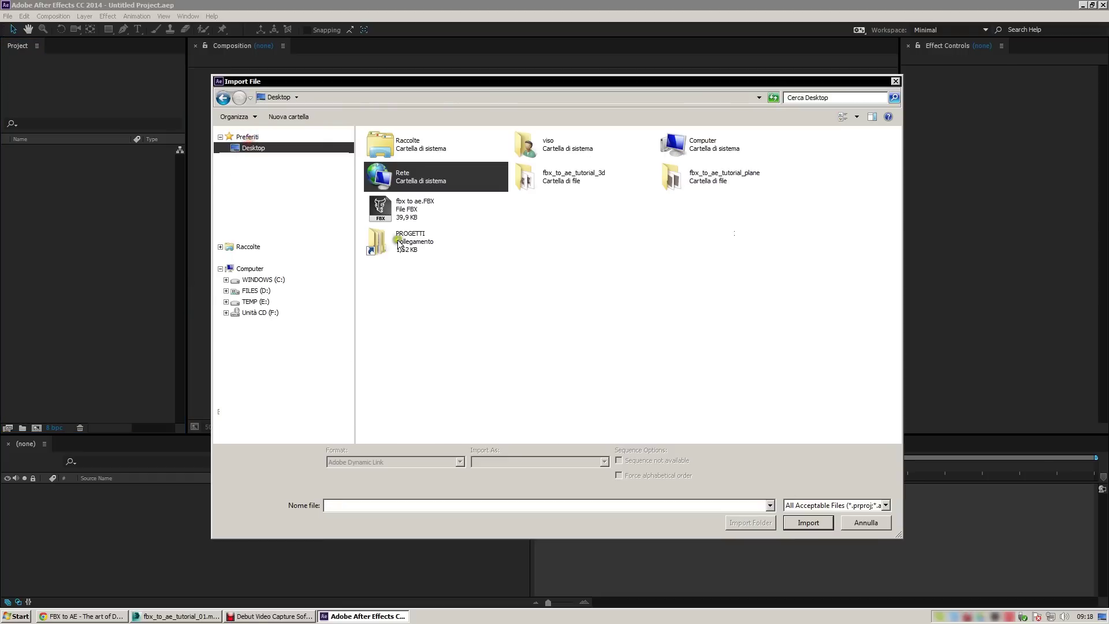
{"action": "left_click", "coordinate": [861, 506]}
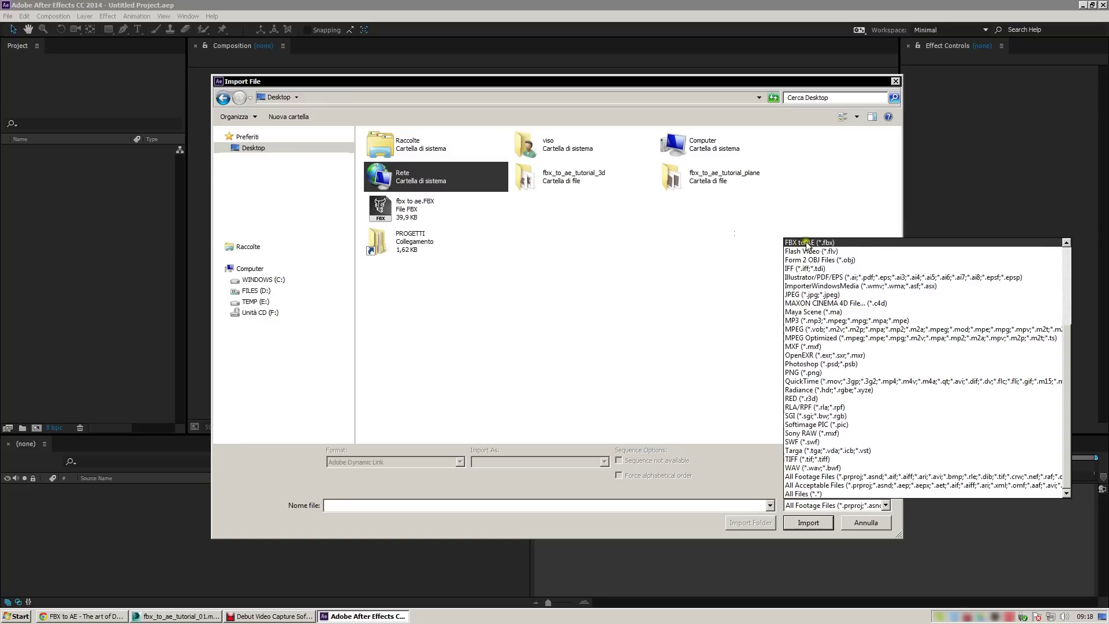
{"action": "left_click", "coordinate": [861, 244]}
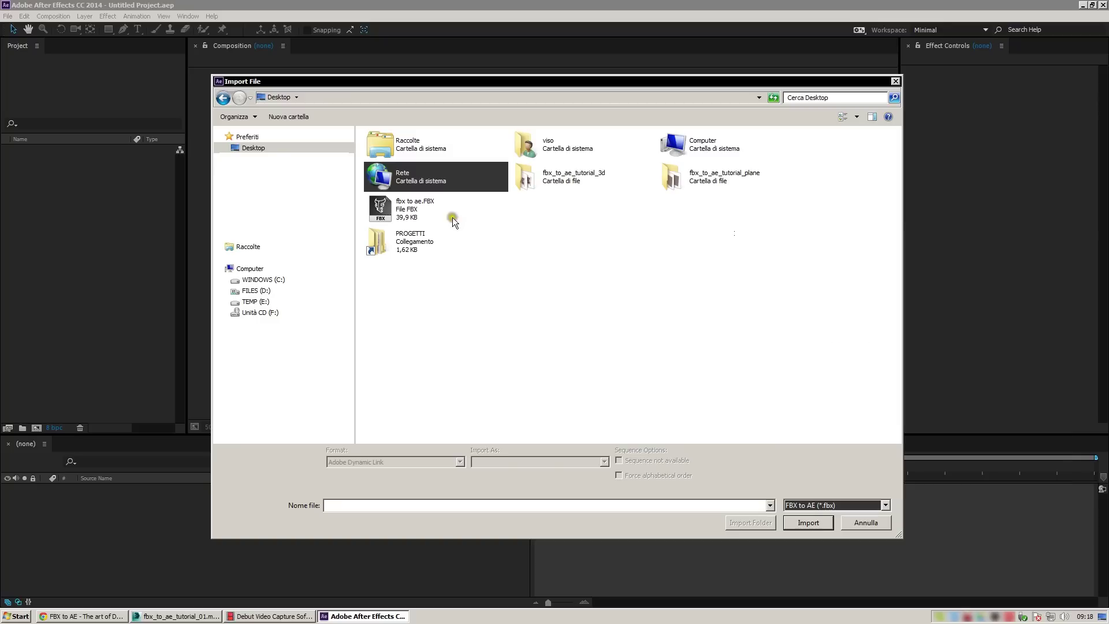
{"action": "left_click", "coordinate": [405, 211]}
Step: Import fbx to ae.FBX, open FBX_Comp, and scrub through the camera animation
{"action": "left_click", "coordinate": [803, 524]}
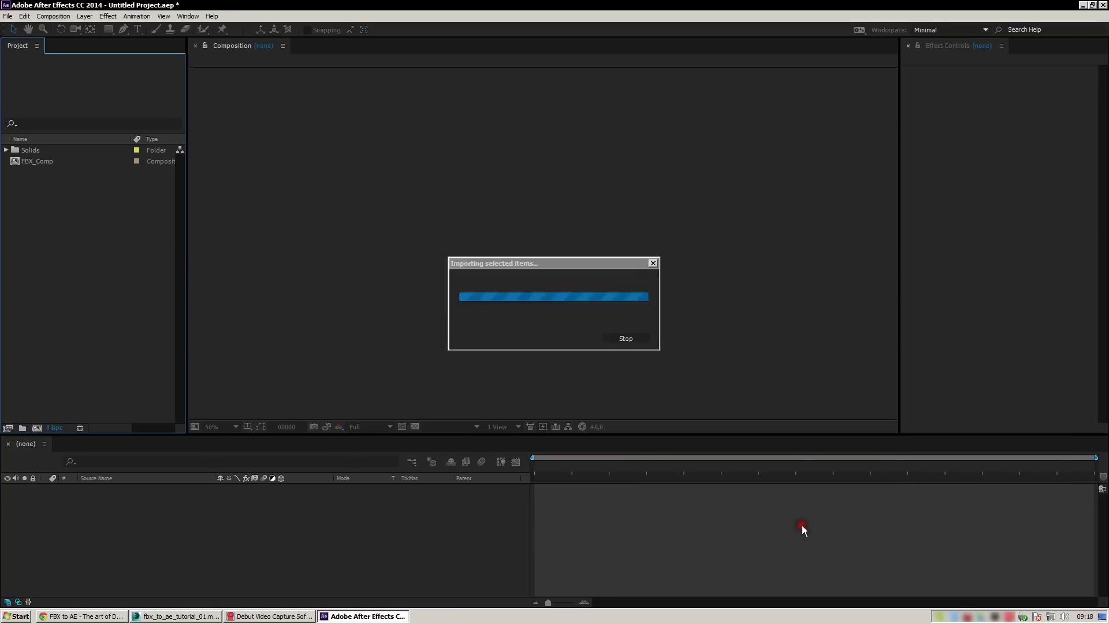
{"action": "left_click", "coordinate": [40, 163]}
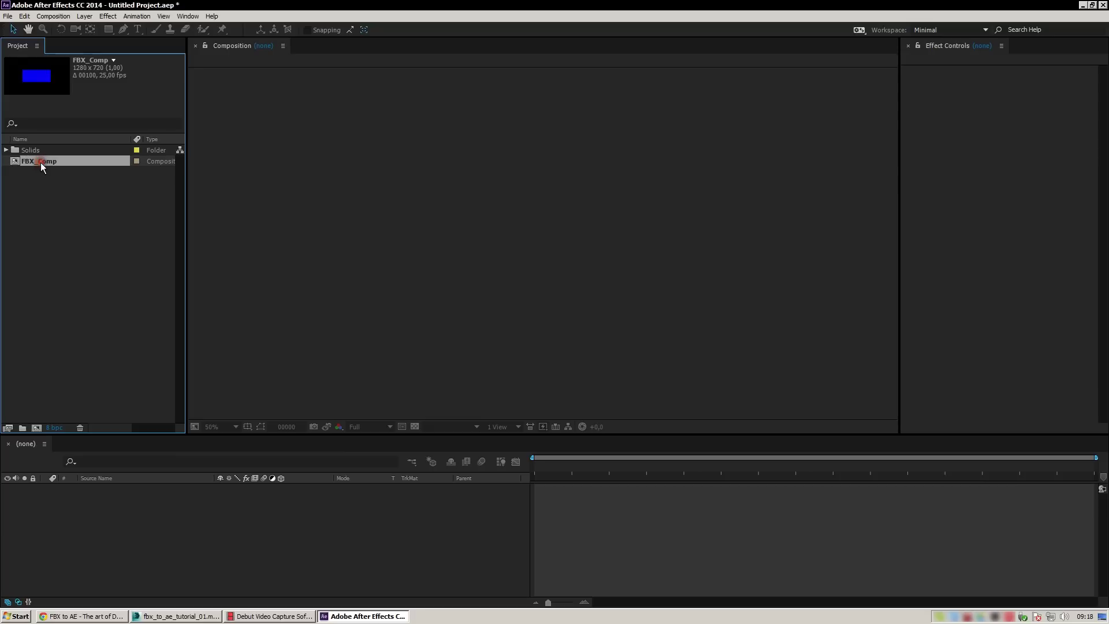
{"action": "double_click", "coordinate": [16, 160]}
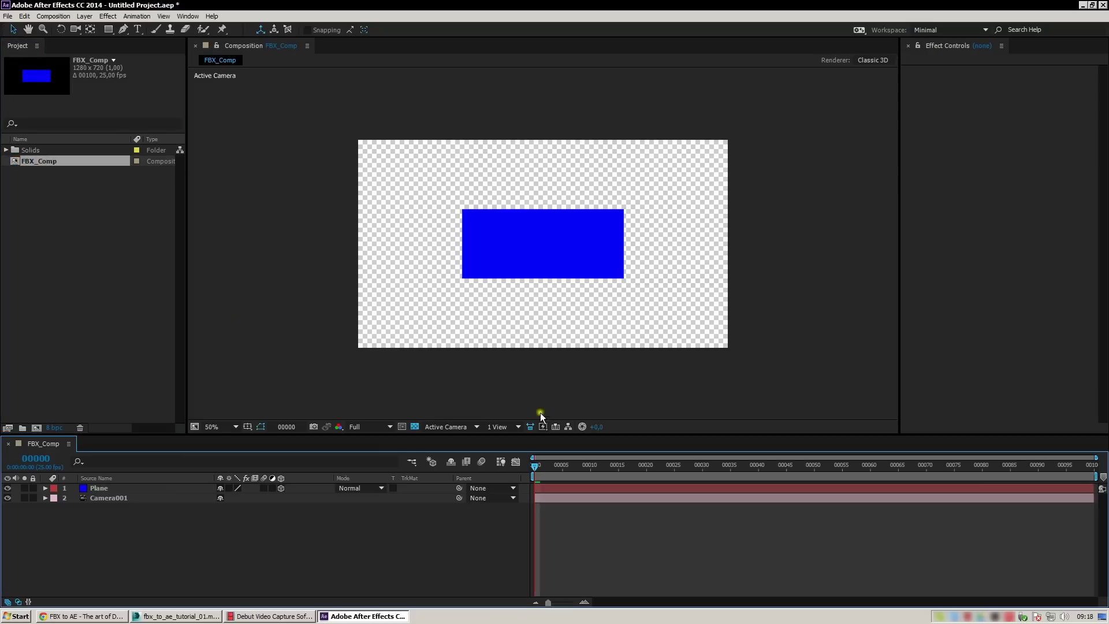
{"action": "mouse_move", "coordinate": [536, 467]}
{"action": "left_mouse_down"}
{"action": "mouse_move", "coordinate": [1063, 518]}
{"action": "mouse_move", "coordinate": [528, 491]}
{"action": "left_mouse_up"}
Step: Switch the viewer to 4 Views and scrub to watch Camera001 move in each view
{"action": "left_click", "coordinate": [502, 427]}
{"action": "left_click", "coordinate": [507, 466]}
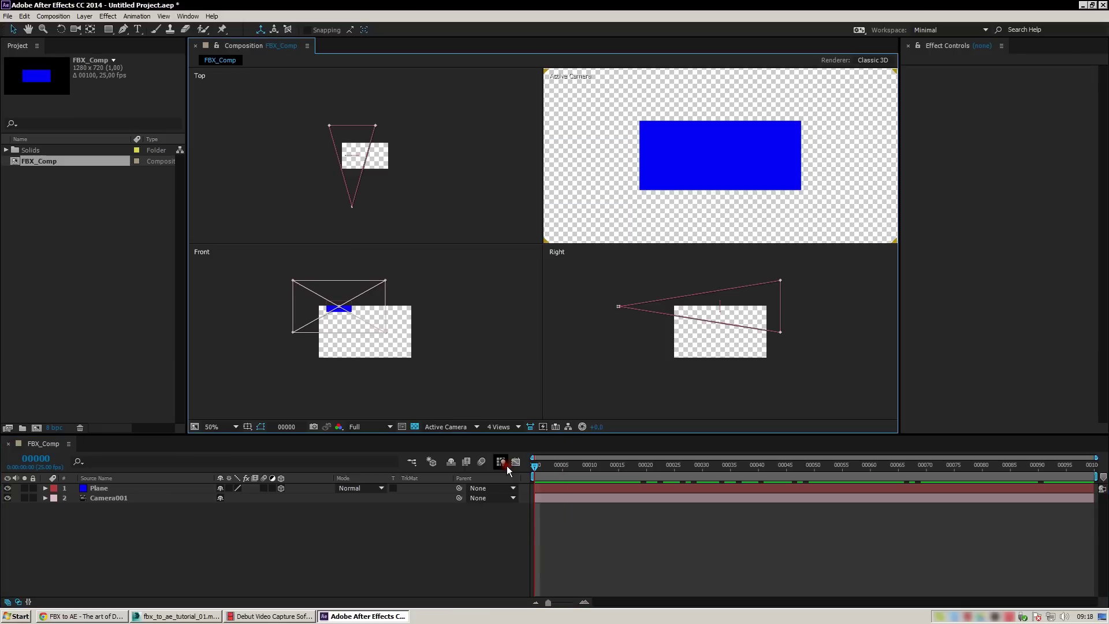
{"action": "mouse_move", "coordinate": [533, 464]}
{"action": "left_mouse_down"}
{"action": "mouse_move", "coordinate": [961, 484]}
{"action": "mouse_move", "coordinate": [535, 493]}
{"action": "left_mouse_up"}
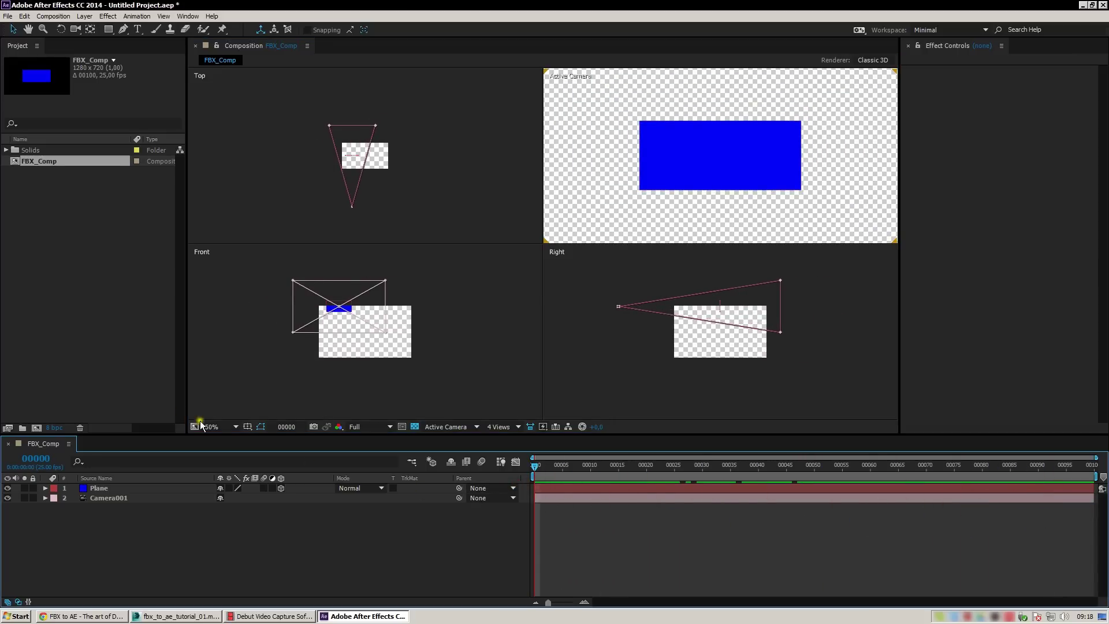
Step: Import the fbx_to_ae_tutorial_plane [0000-0100].tif sequence, using Guess to interpret its alpha as premultiplied
{"action": "left_click", "coordinate": [68, 237]}
{"action": "right_click", "coordinate": [69, 237]}
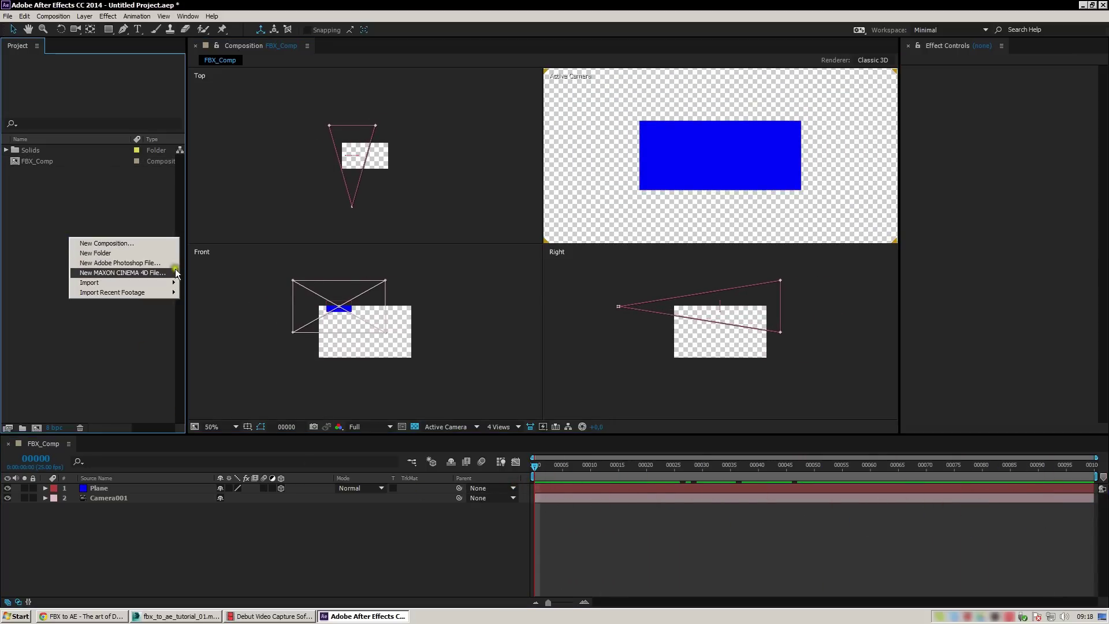
{"action": "left_click", "coordinate": [199, 282]}
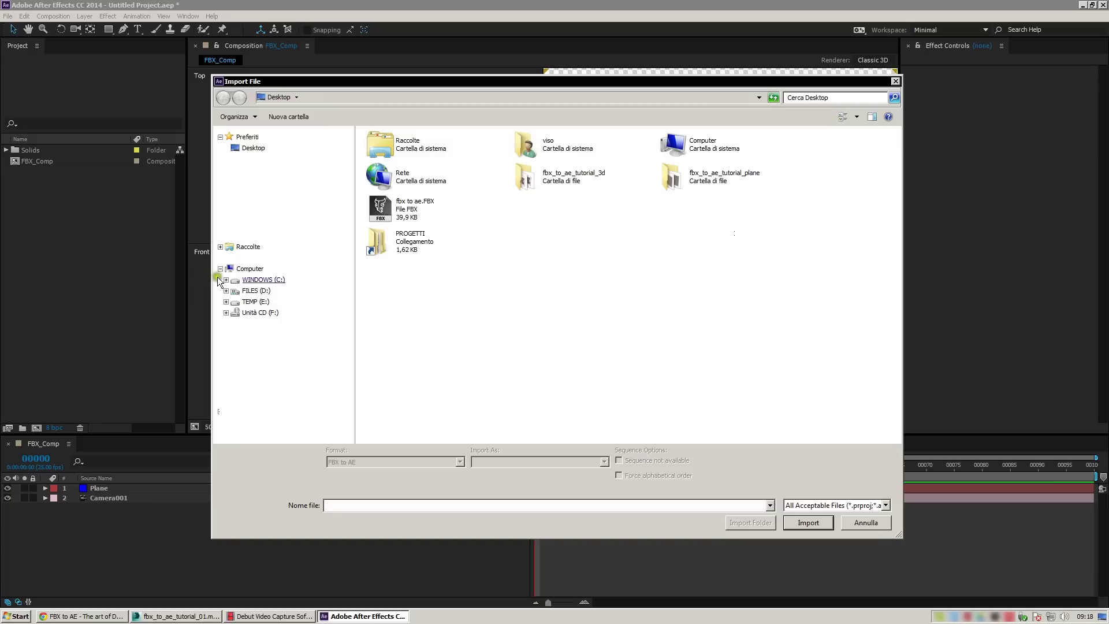
{"action": "double_click", "coordinate": [674, 176]}
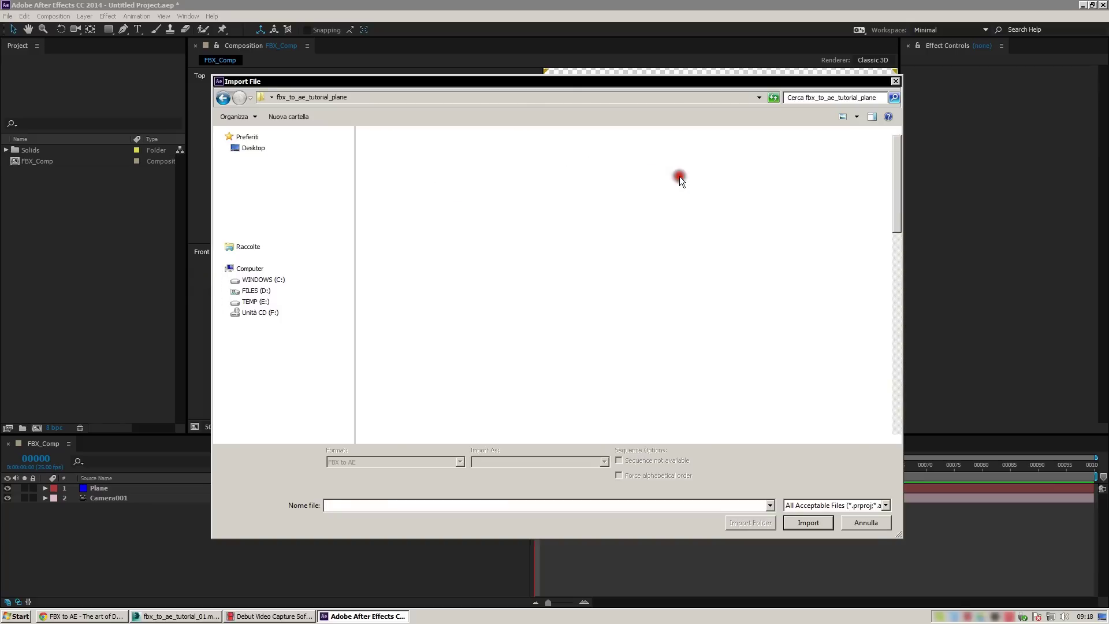
{"action": "left_click", "coordinate": [405, 166]}
{"action": "left_click", "coordinate": [810, 523]}
{"action": "left_click", "coordinate": [53, 108]}
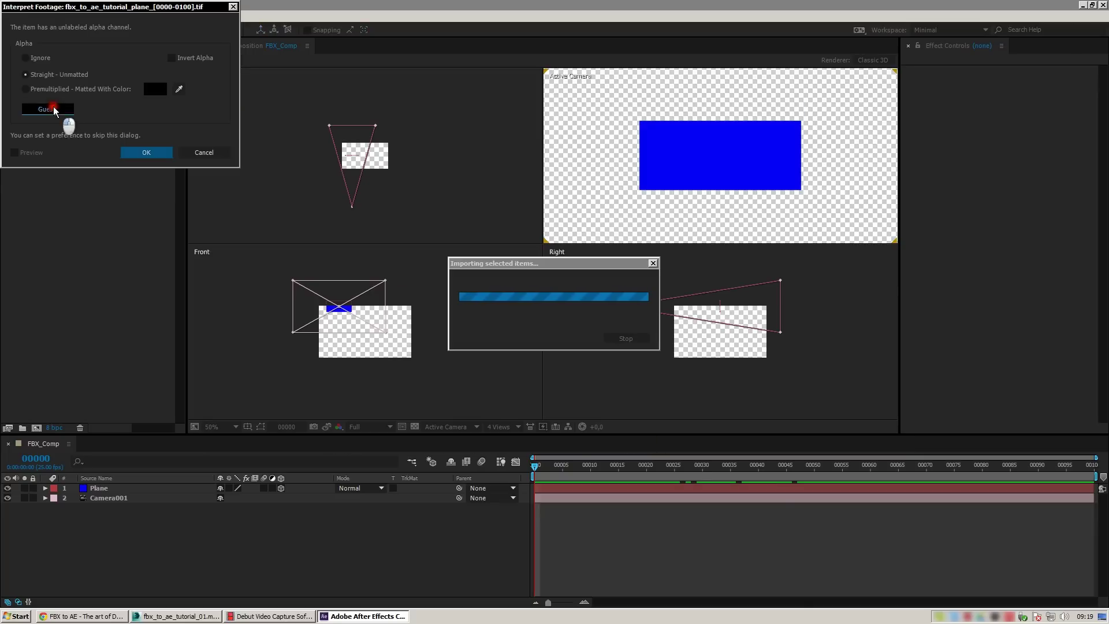
{"action": "left_click", "coordinate": [146, 152]}
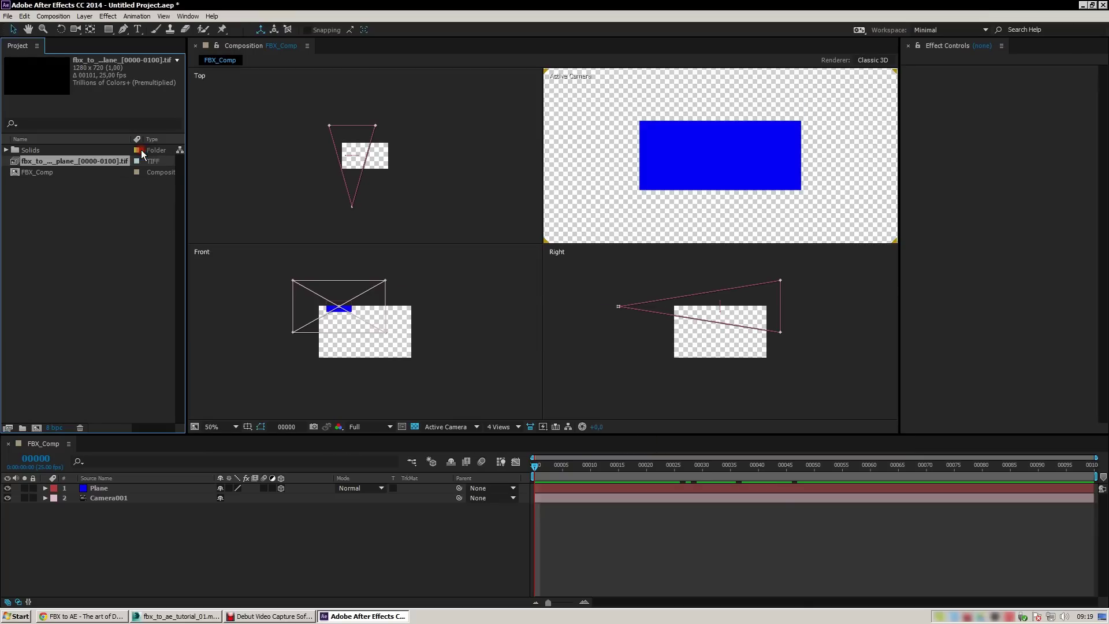
{"action": "right_click", "coordinate": [97, 214]}
Step: Import the fbx_to_ae_tutorial_3d [0000-0100].tif sequence from the Desktop, accepting straight alpha
{"action": "mouse_move", "coordinate": [184, 258]}
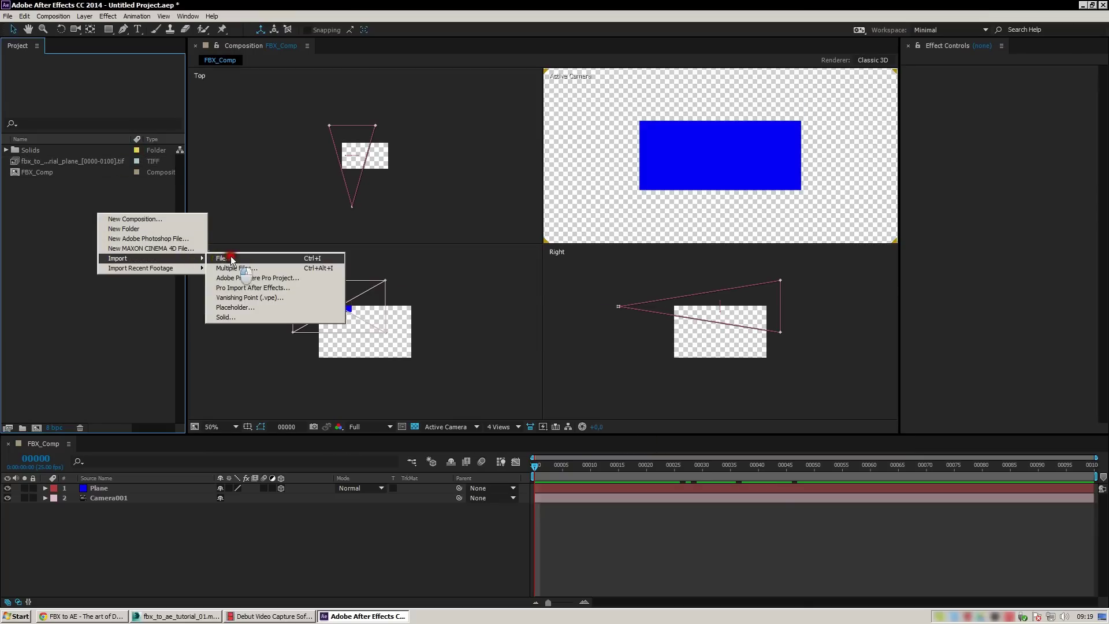
{"action": "left_click", "coordinate": [231, 259]}
{"action": "left_click", "coordinate": [263, 149]}
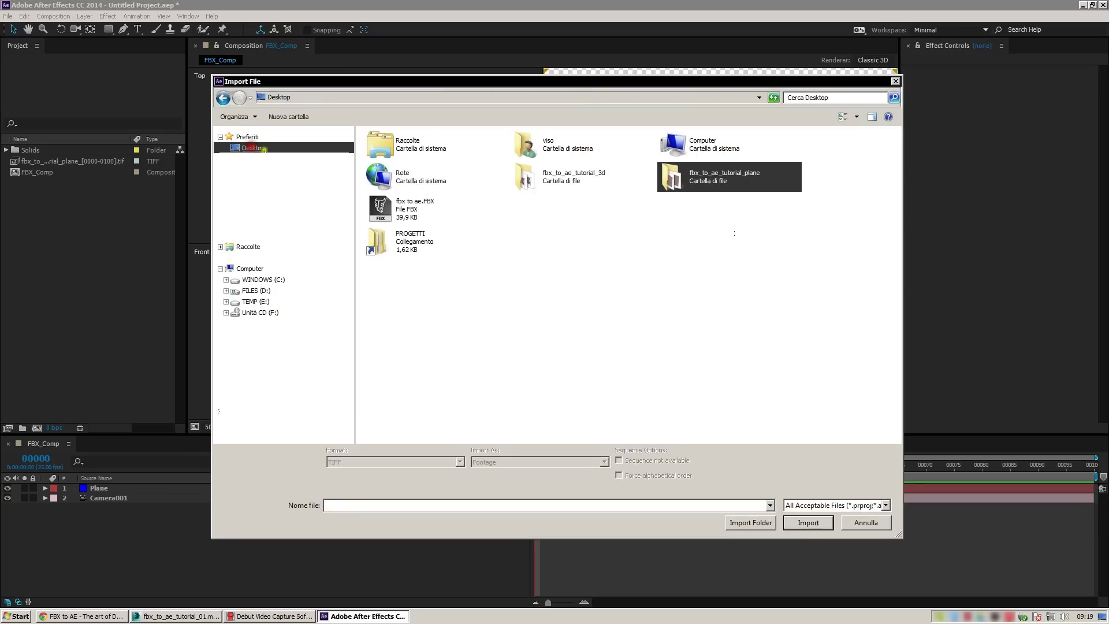
{"action": "double_click", "coordinate": [527, 176]}
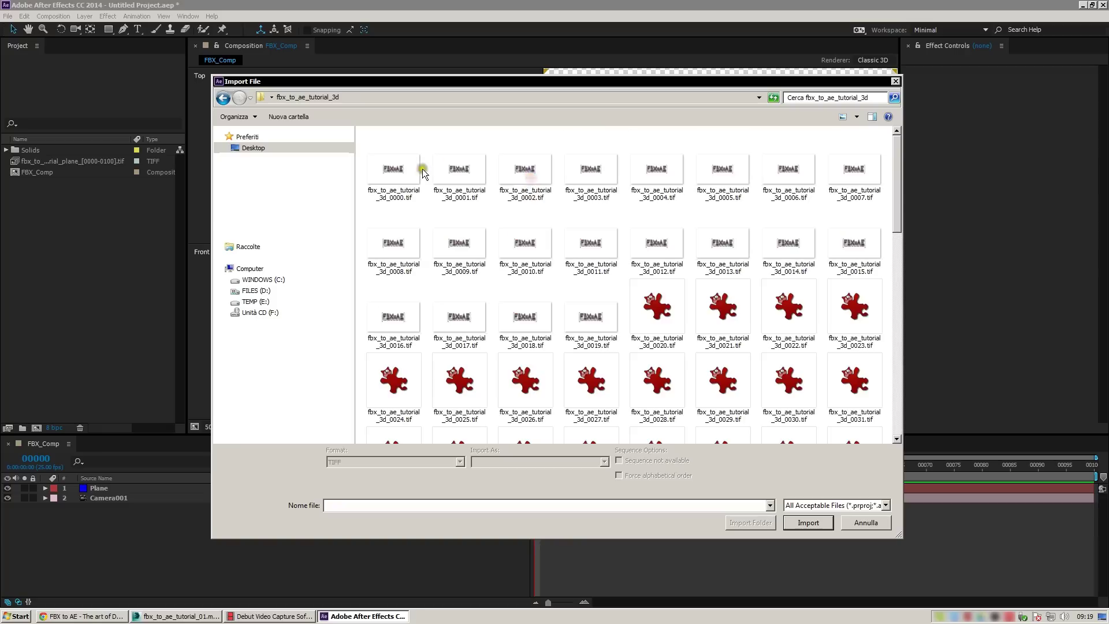
{"action": "left_click", "coordinate": [422, 171]}
{"action": "left_click", "coordinate": [806, 522]}
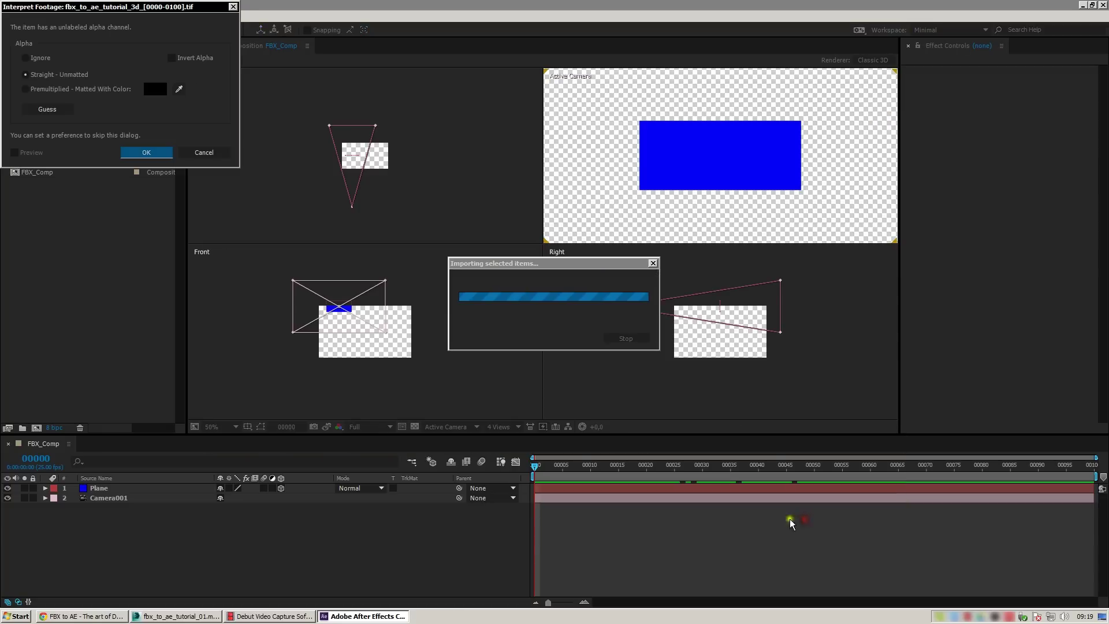
{"action": "left_click", "coordinate": [141, 154]}
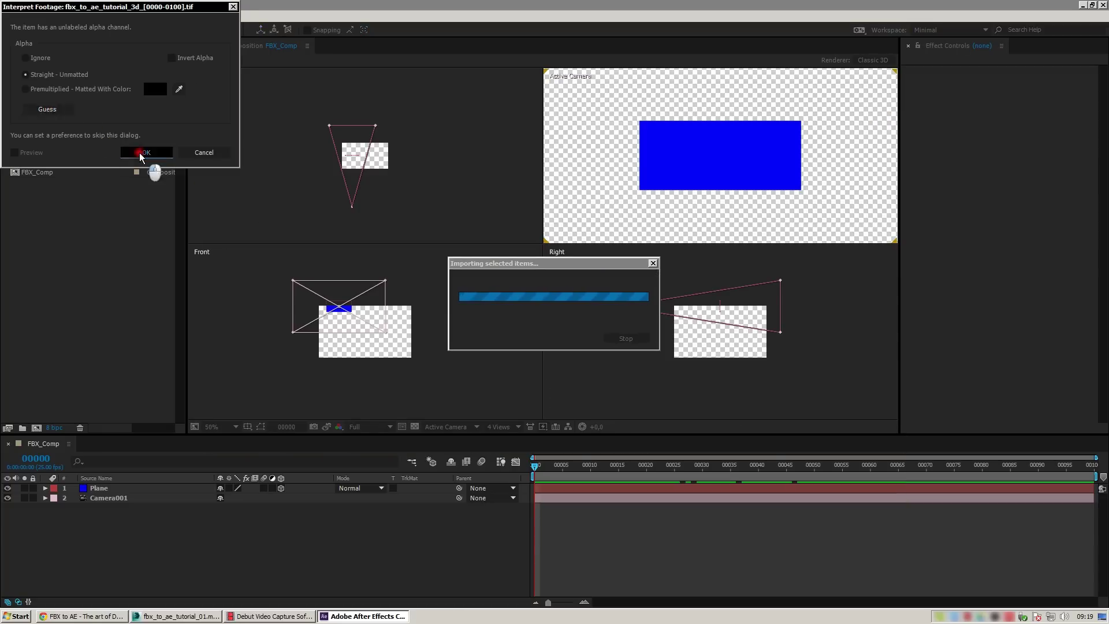
{"action": "left_click", "coordinate": [71, 173]}
Step: Add the 3d and plane TIFF sequences as layers in FBX_Comp above the Plane
{"action": "left_click_drag", "start_coordinate": [72, 173], "coordinate": [113, 488]}
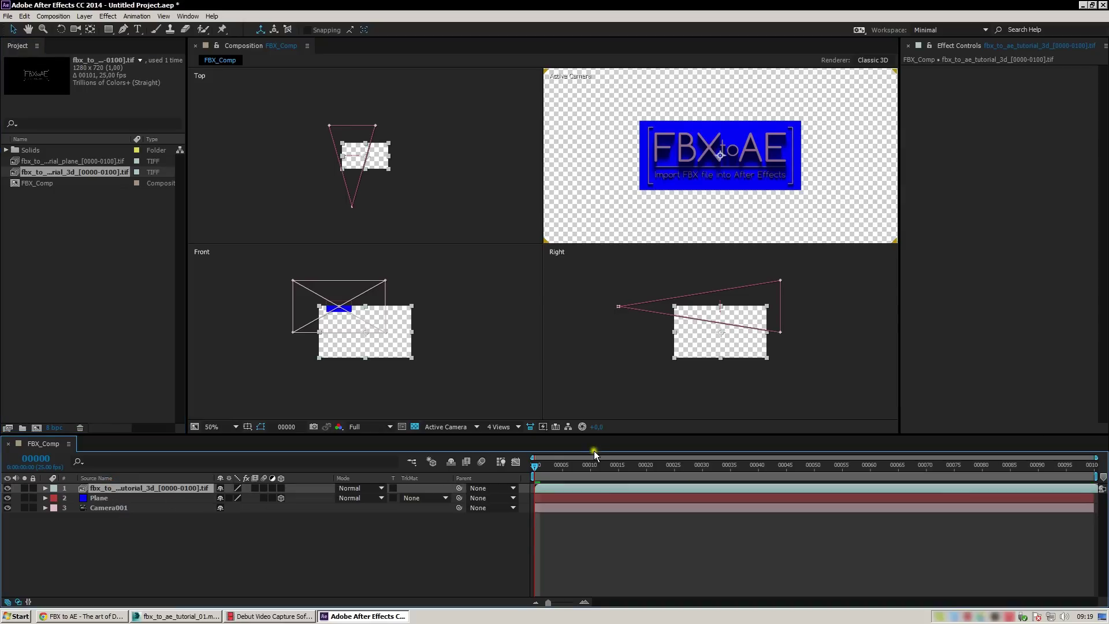
{"action": "mouse_move", "coordinate": [536, 469]}
{"action": "left_mouse_down"}
{"action": "mouse_move", "coordinate": [762, 480]}
{"action": "mouse_move", "coordinate": [681, 480]}
{"action": "left_mouse_up"}
{"action": "left_click_drag", "start_coordinate": [47, 156], "coordinate": [116, 494]}
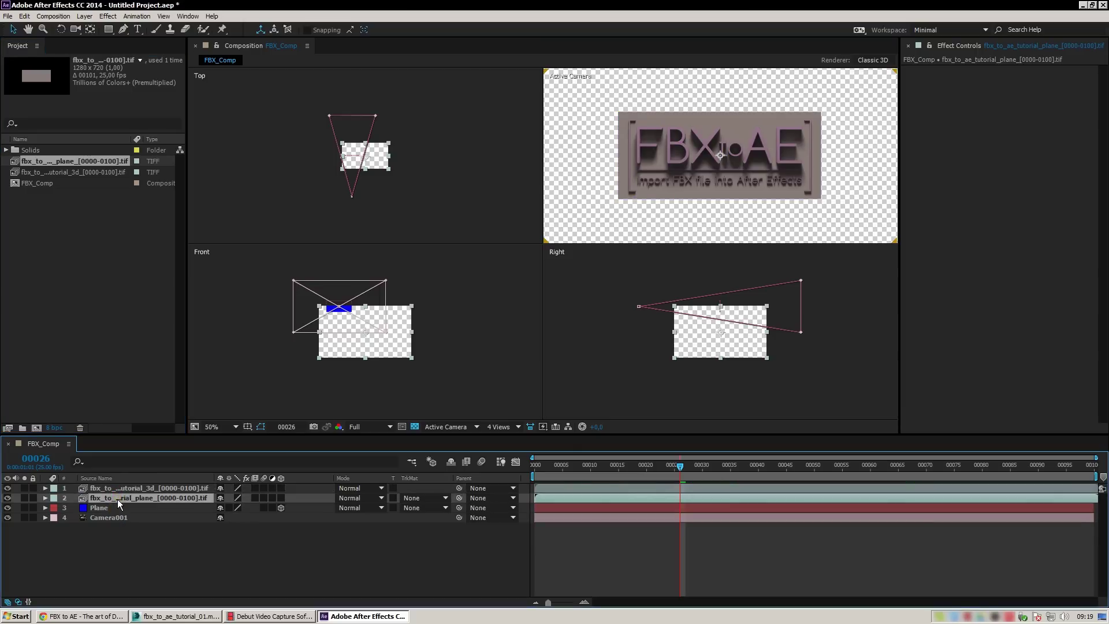
Step: Try plane-layer opacities of 79% and 71%, return to 100%, and scrub to check camera tracking
{"action": "key", "text": "t"}
{"action": "left_click_drag", "start_coordinate": [221, 508], "coordinate": [205, 508]}
{"action": "left_click_drag", "start_coordinate": [680, 466], "coordinate": [826, 476]}
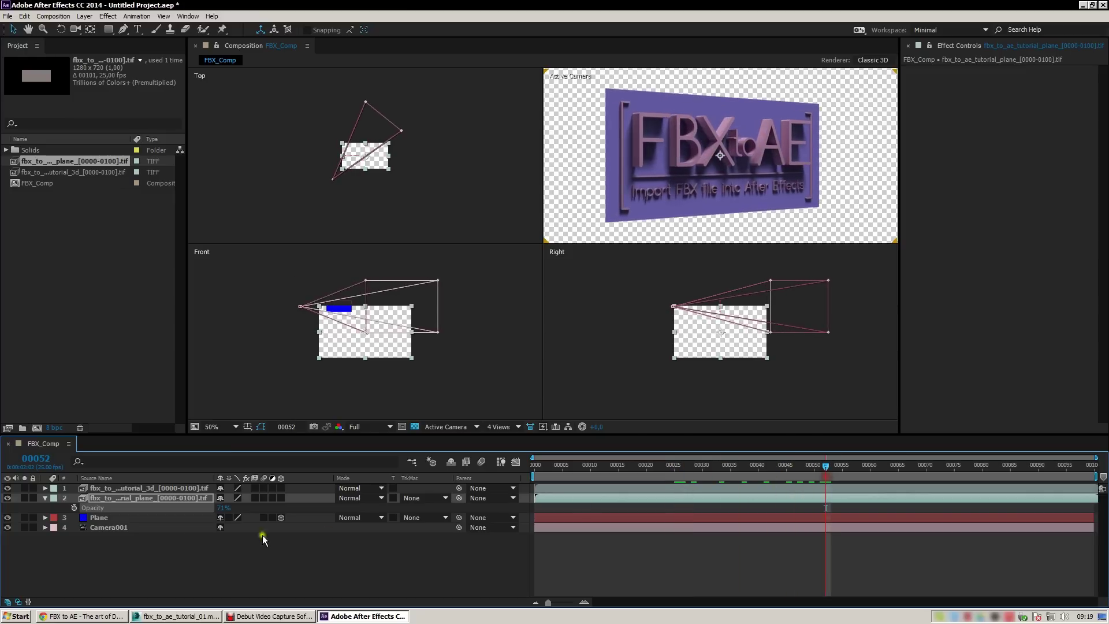
{"action": "left_click_drag", "start_coordinate": [220, 506], "coordinate": [284, 512]}
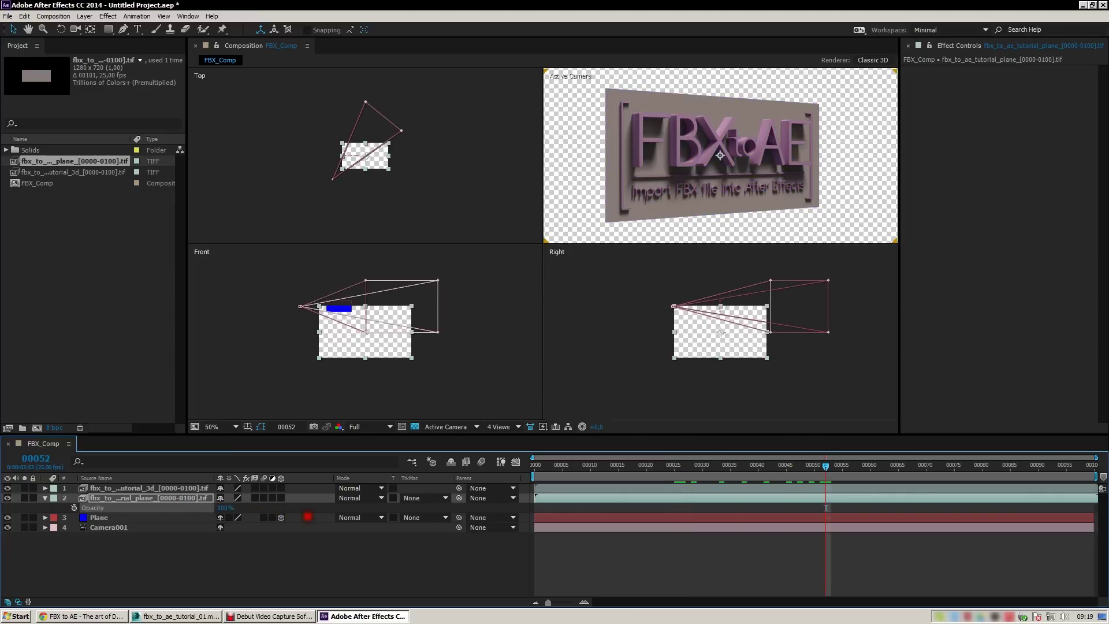
{"action": "mouse_move", "coordinate": [824, 465]}
{"action": "left_mouse_down"}
{"action": "mouse_move", "coordinate": [933, 487]}
{"action": "mouse_move", "coordinate": [440, 494]}
{"action": "left_mouse_up"}
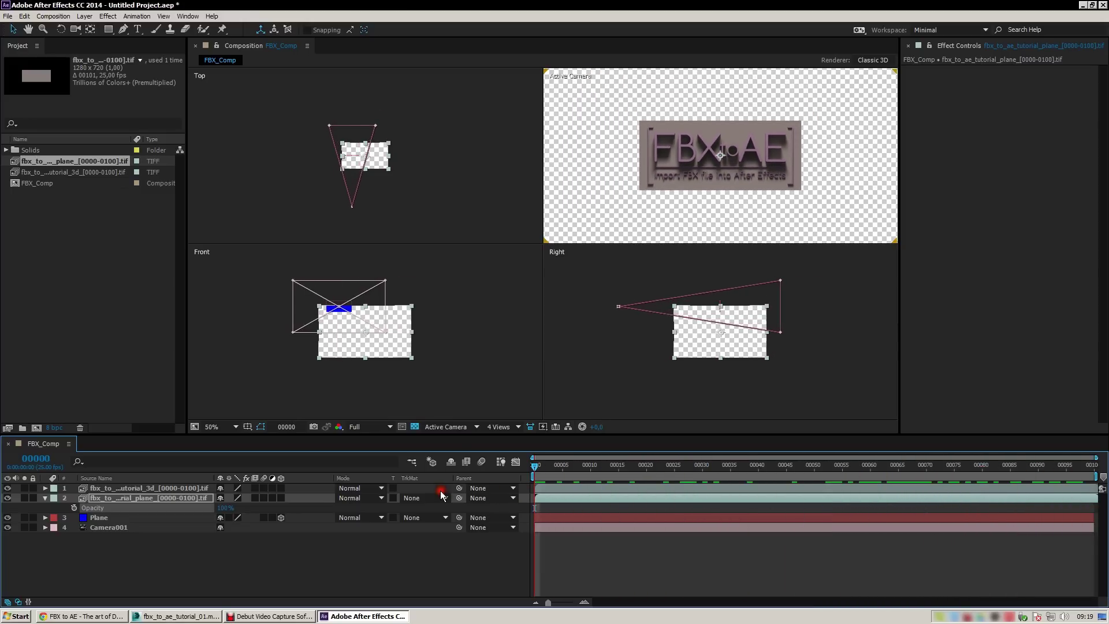